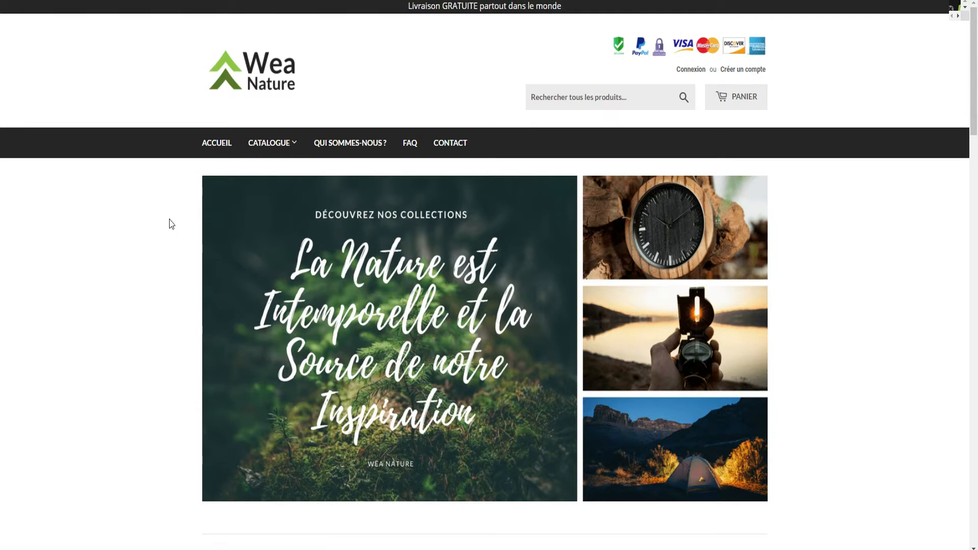
# Look over the Wea Nature store homepage, from the banner collage down to the wooden watch collection and footer
pyautogui.scroll(-1, 191, 240)
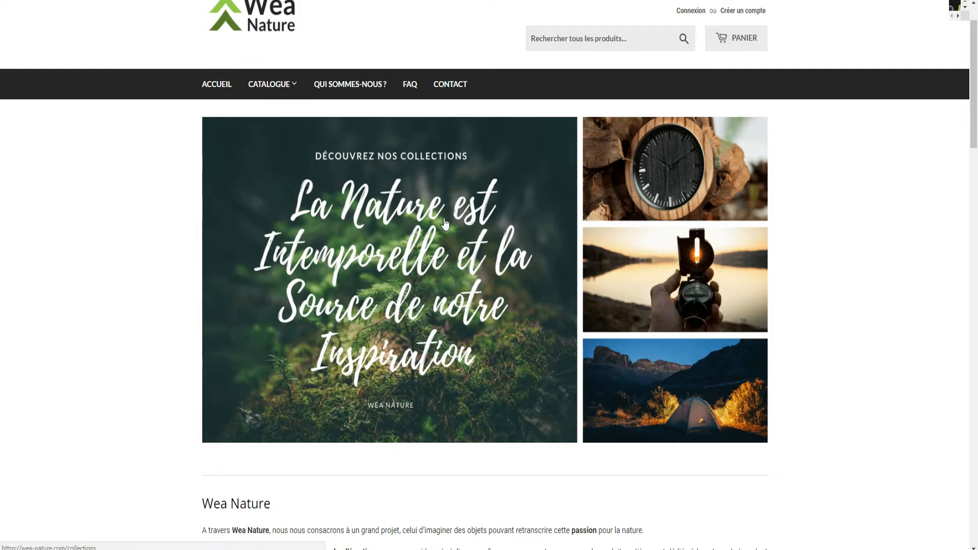
pyautogui.scroll(-20, 380, 275)
pyautogui.scroll(-5, 286, 317)
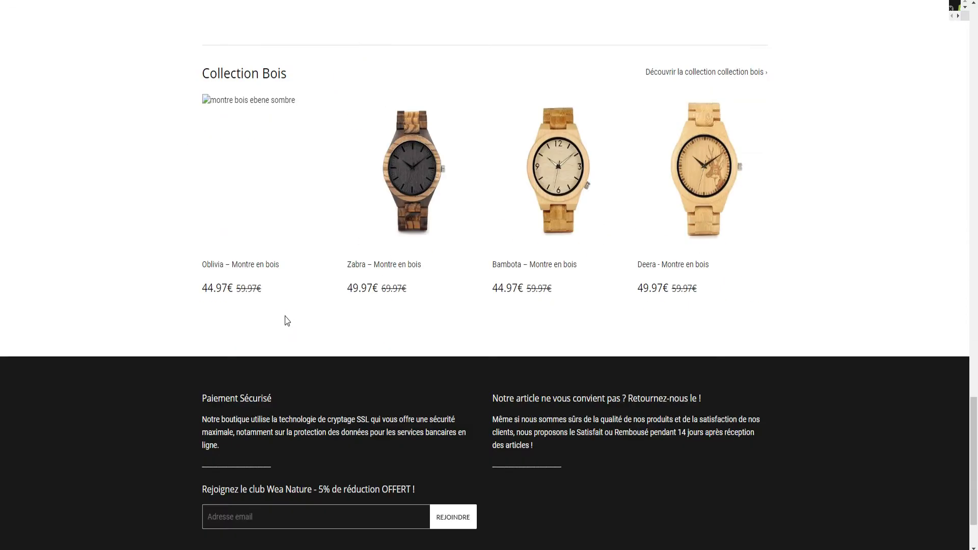
pyautogui.scroll(-2, 285, 320)
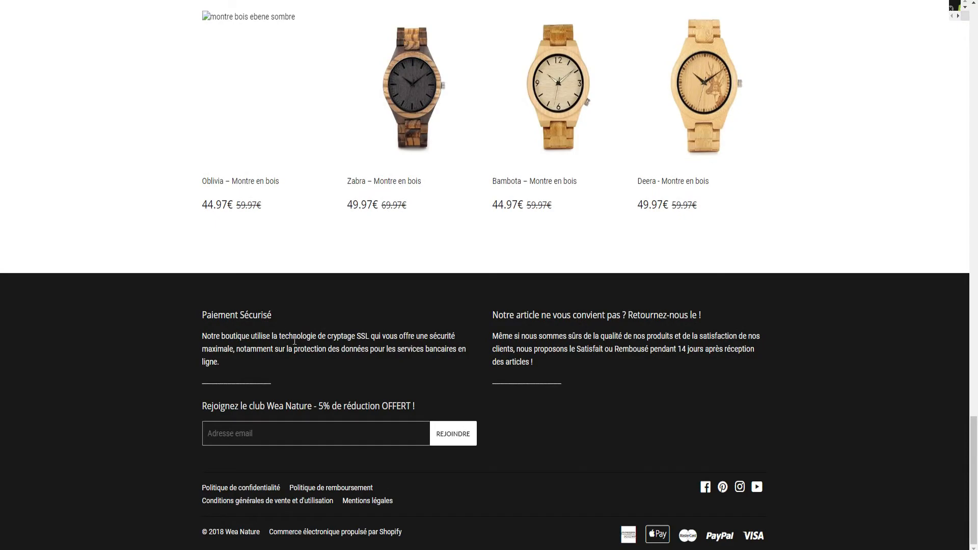
pyautogui.scroll(15, 286, 326)
pyautogui.scroll(15, 285, 352)
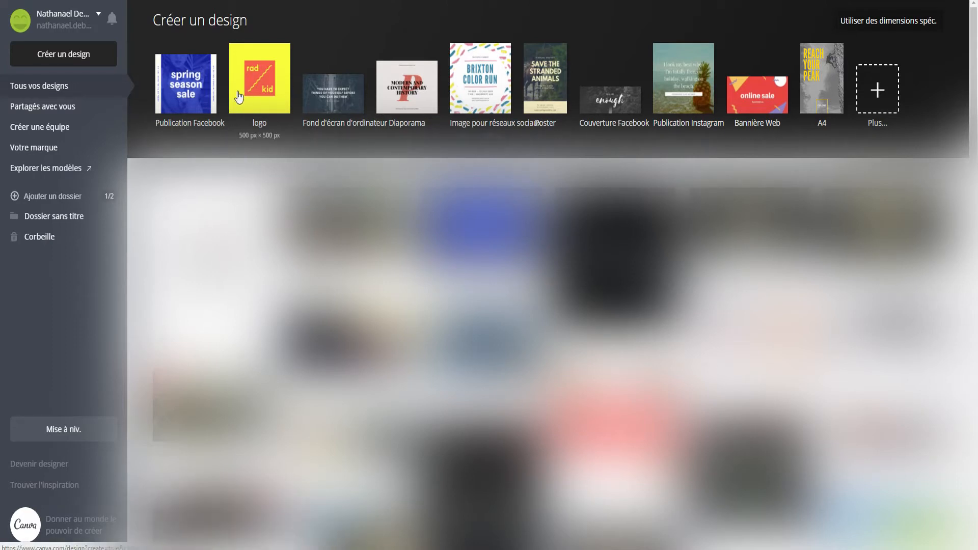
# Switch to Canva and create a blank design with custom dimensions of 1200 × 1000 px
pyautogui.click(883, 94)
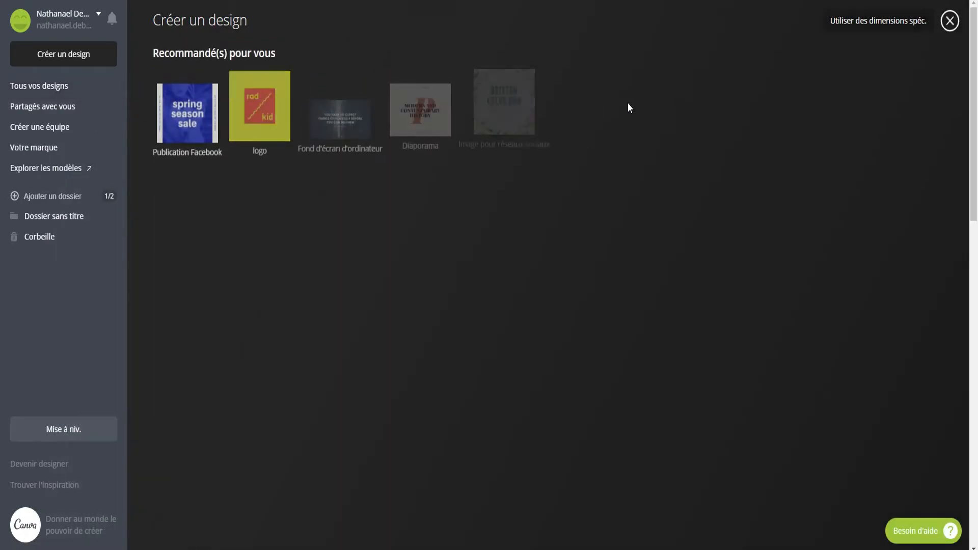
pyautogui.scroll(-5, 756, 166)
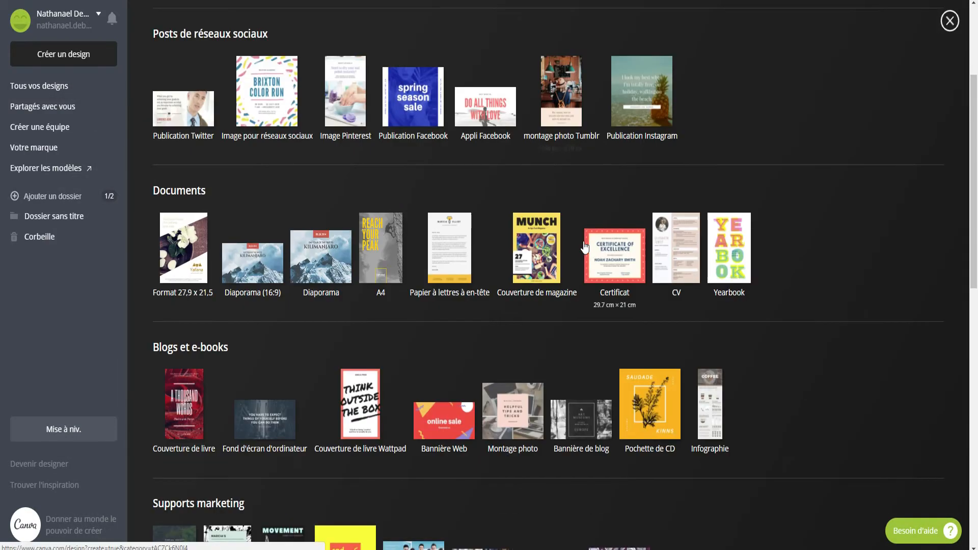
pyautogui.scroll(-10, 458, 265)
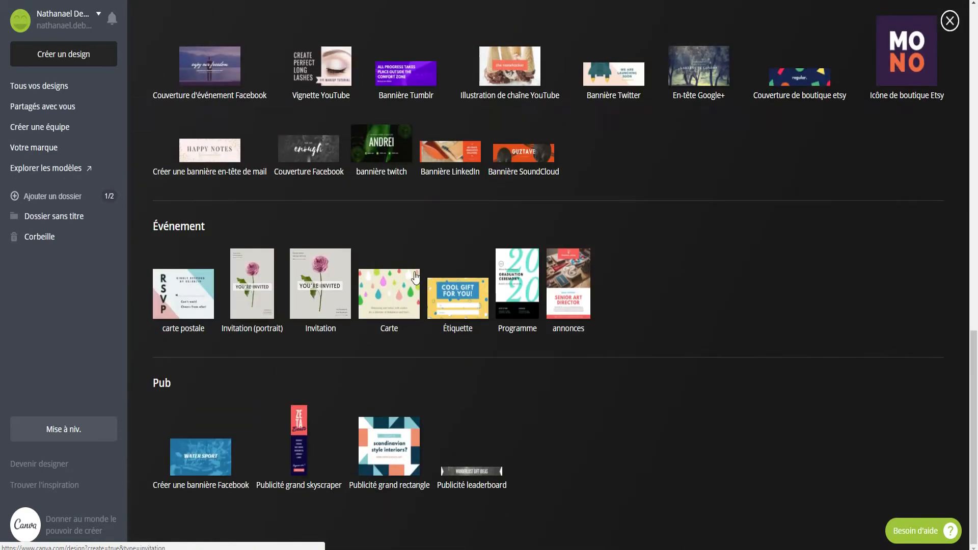
pyautogui.scroll(10, 441, 319)
pyautogui.scroll(5, 441, 318)
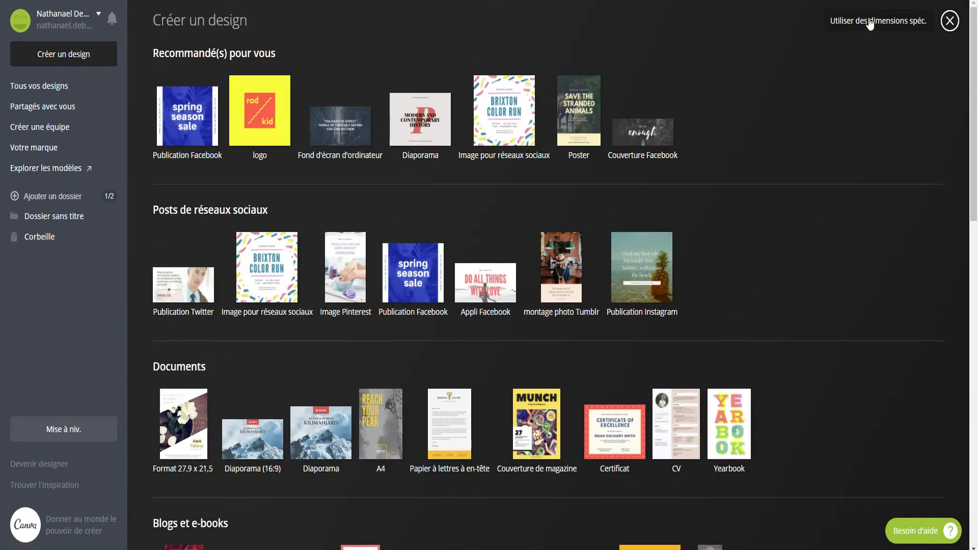
pyautogui.click(869, 21)
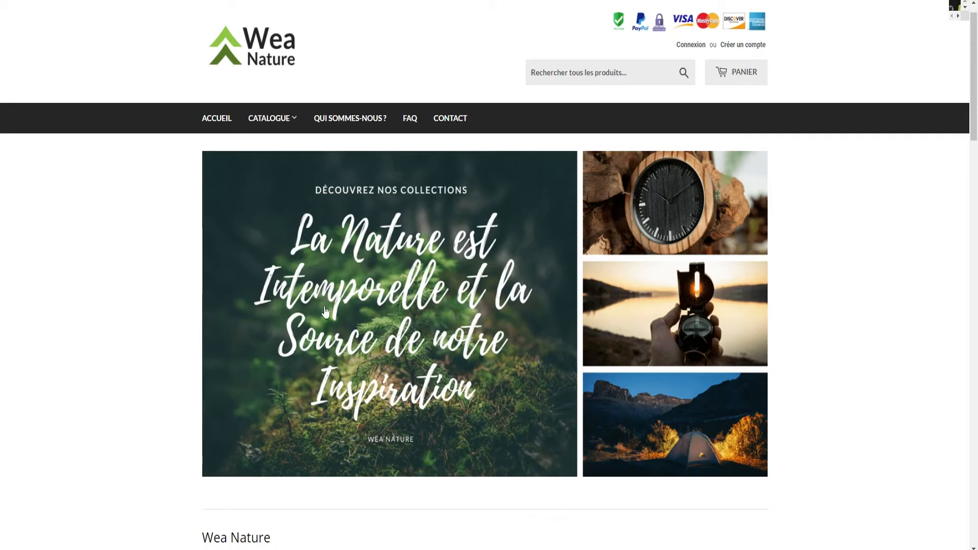
pyautogui.scroll(-1, 326, 311)
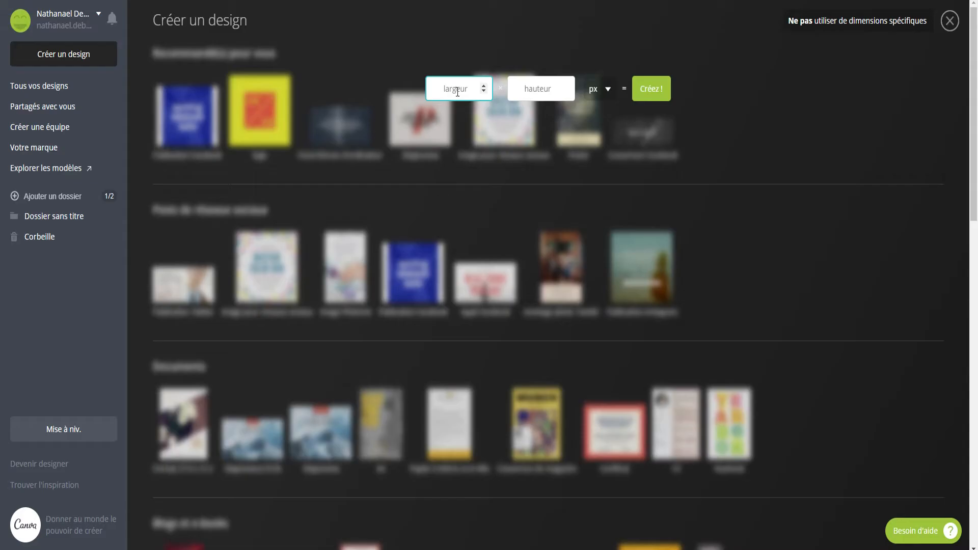
pyautogui.click(530, 90)
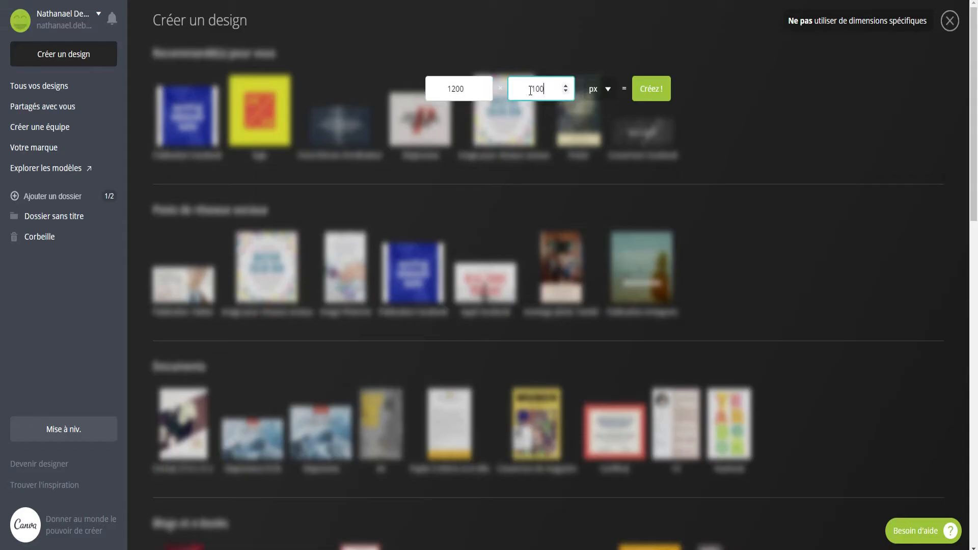
pyautogui.write('1000')
pyautogui.click(642, 90)
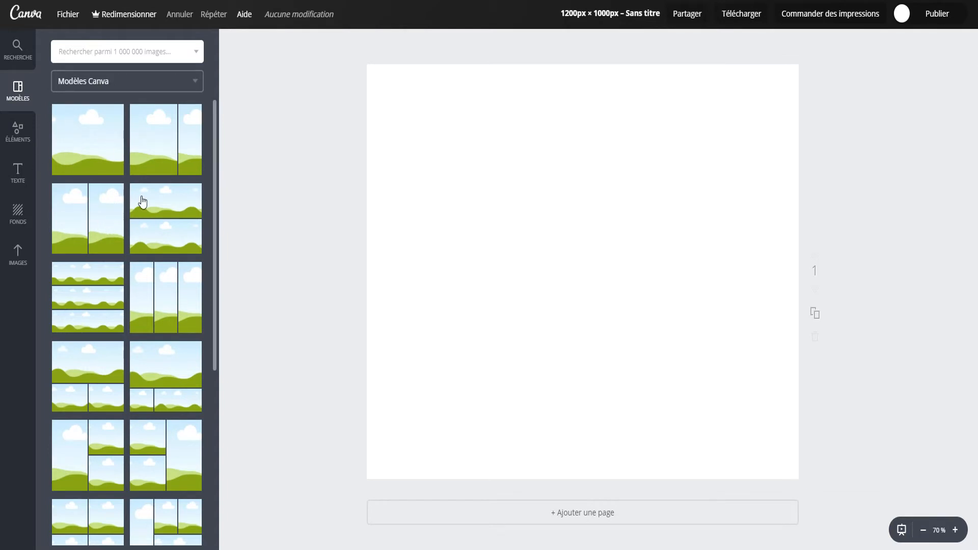
# Apply the template layout with one large image cell beside three small cells stacked vertically
pyautogui.scroll(-2, 107, 196)
pyautogui.scroll(3, 134, 321)
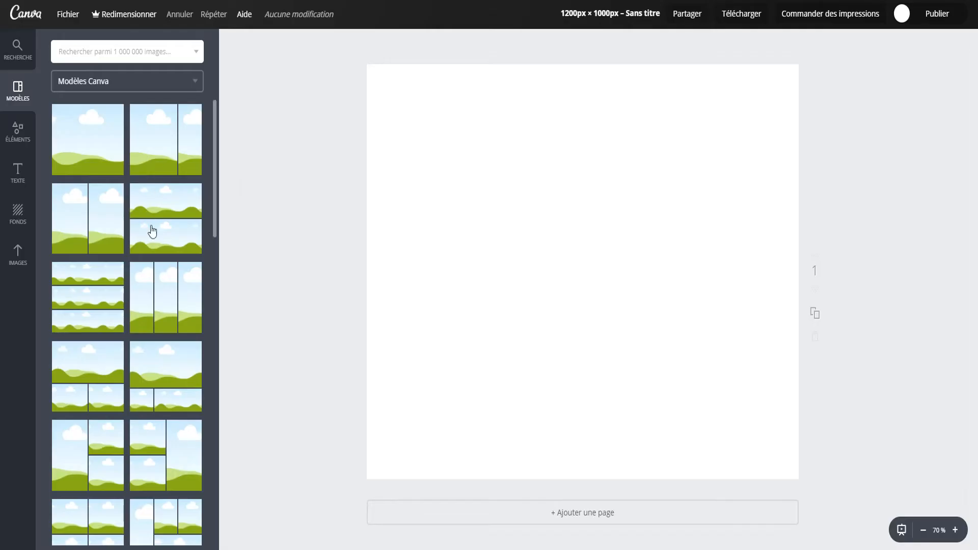
pyautogui.scroll(-3, 150, 306)
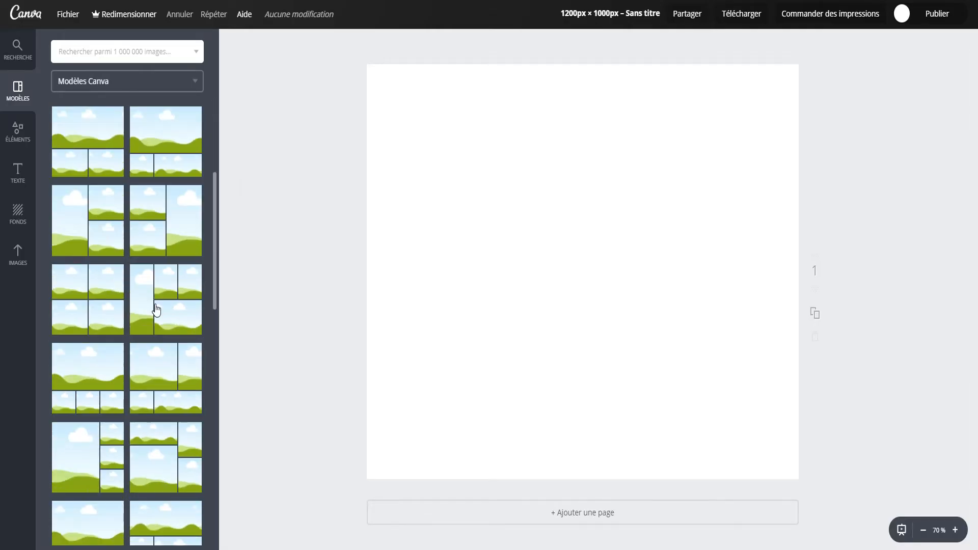
pyautogui.scroll(-3, 150, 319)
pyautogui.click(120, 303)
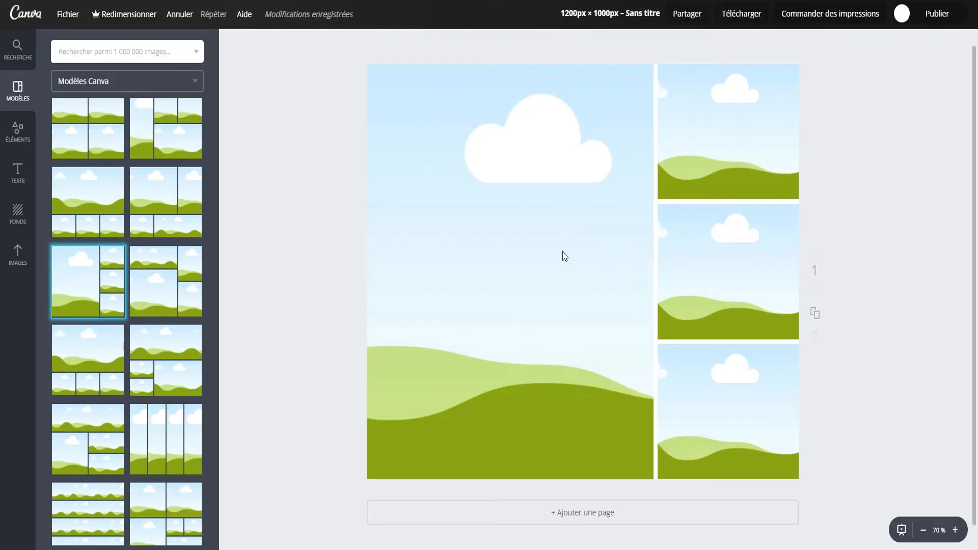
pyautogui.scroll(1, 522, 240)
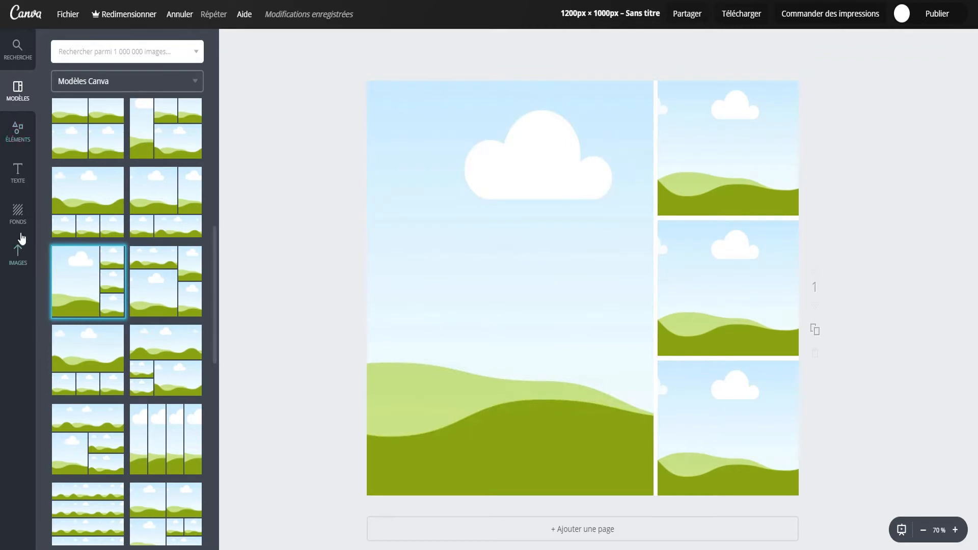
# Fill the large cell of the layout with the uploaded photo of the green-dial wooden watch on driftwood
pyautogui.click(17, 253)
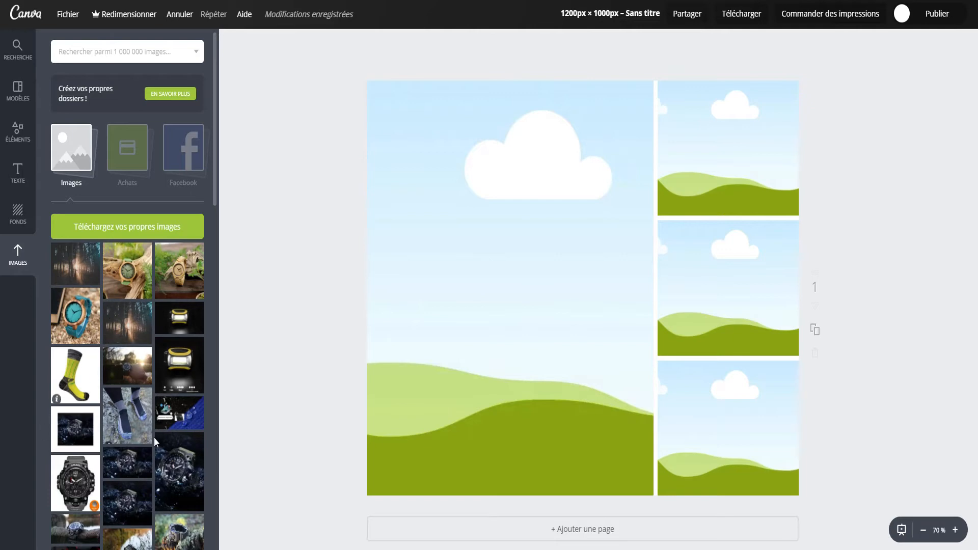
pyautogui.scroll(-1, 99, 453)
pyautogui.scroll(1, 104, 466)
pyautogui.moveTo(122, 272); pyautogui.dragTo(451, 392)
pyautogui.click(308, 354)
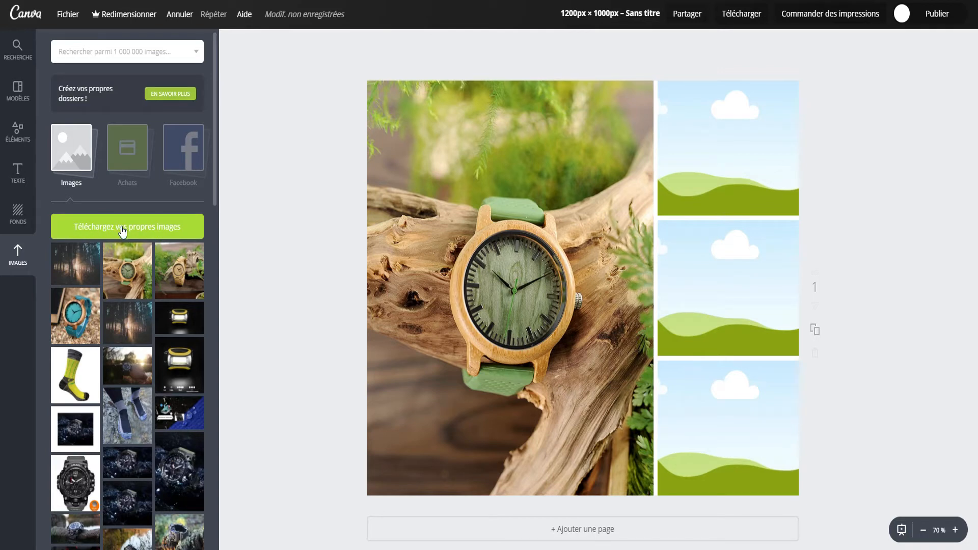
# Fill the three small cells, from top to bottom, with the uploaded black watch, yellow headlamp and outdoor watch photos
pyautogui.moveTo(153, 472); pyautogui.dragTo(724, 153)
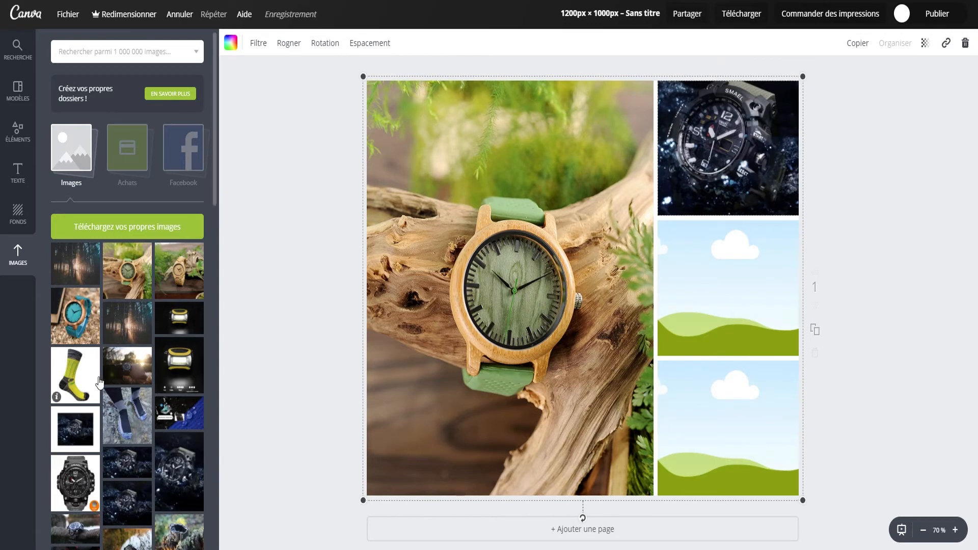
pyautogui.moveTo(179, 321); pyautogui.dragTo(759, 295)
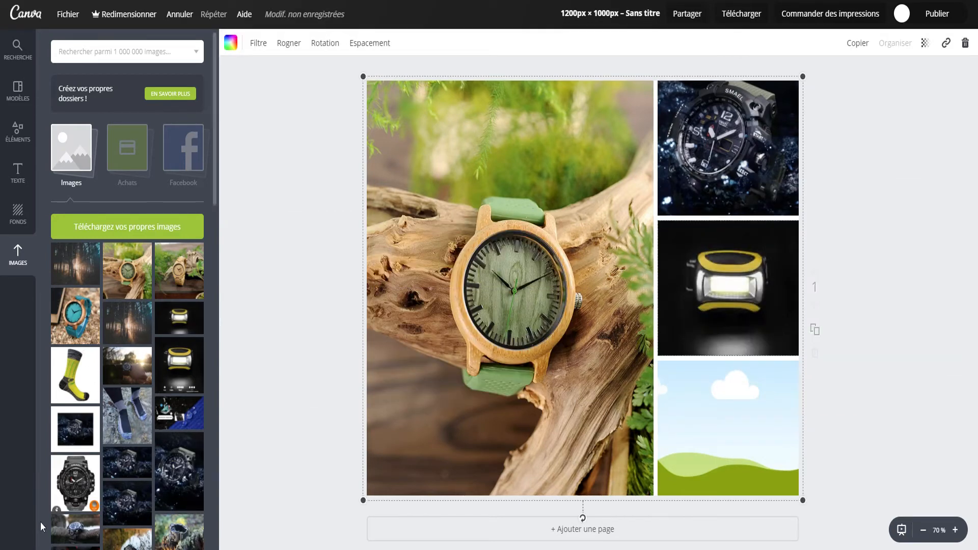
pyautogui.moveTo(77, 532); pyautogui.dragTo(709, 407)
pyautogui.click(295, 301)
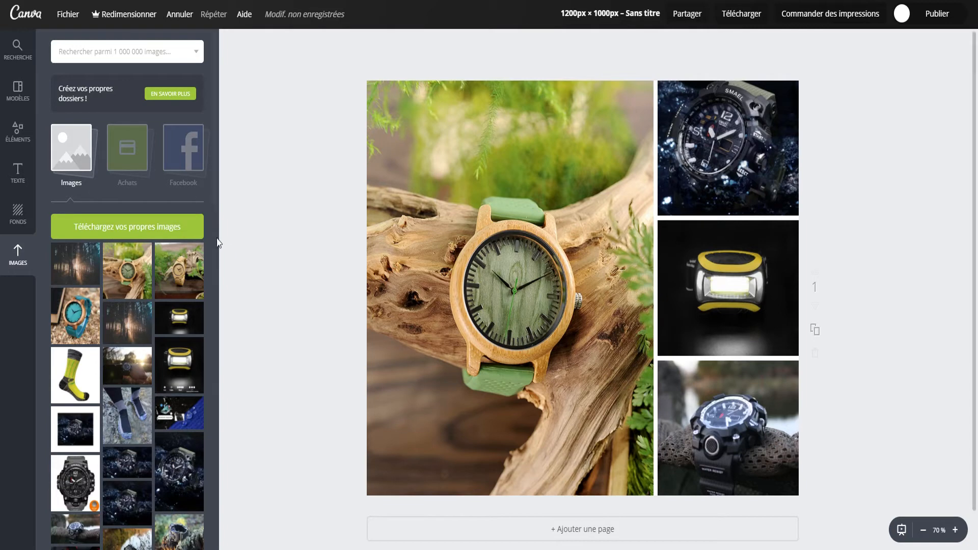
# Try placing a grid with one wide and one narrow column over the collage, and undo it
pyautogui.click(23, 145)
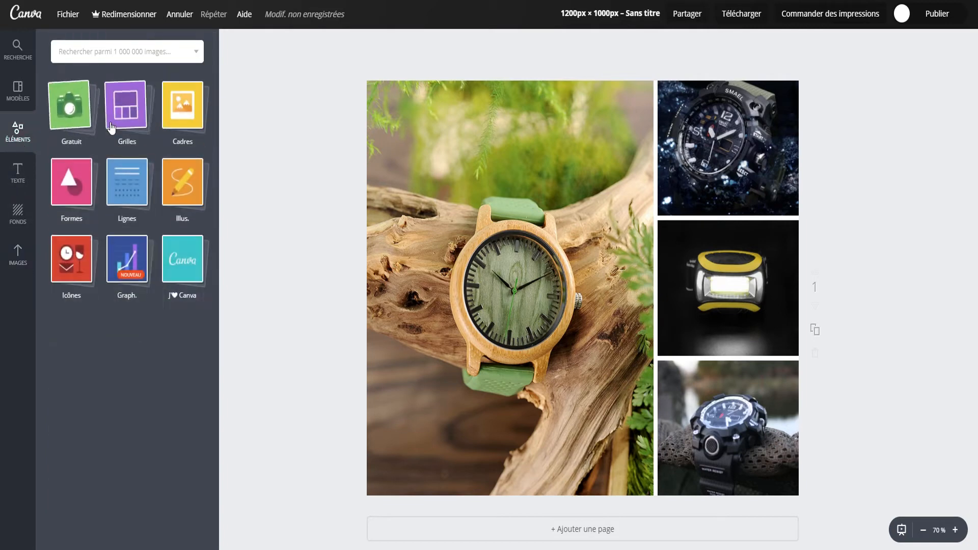
pyautogui.click(118, 122)
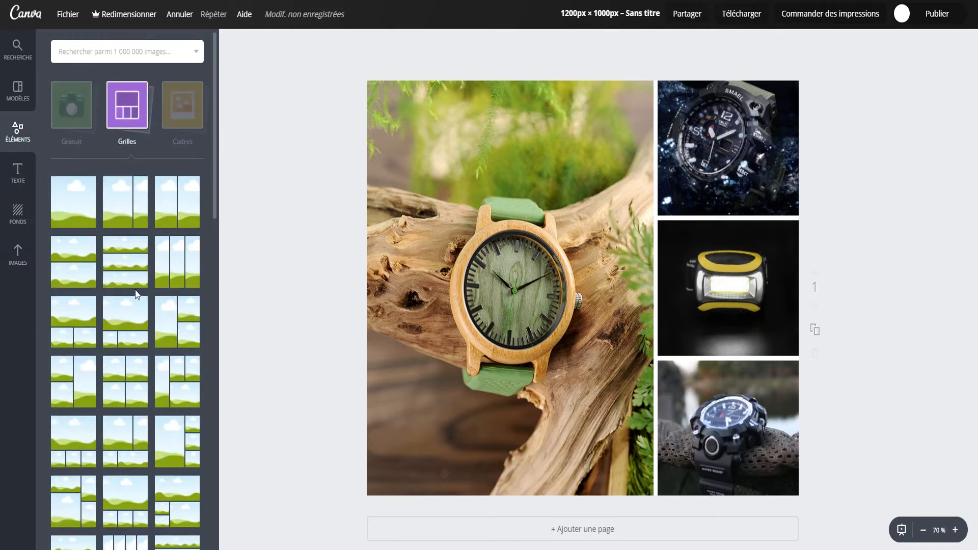
pyautogui.moveTo(130, 224); pyautogui.dragTo(601, 324)
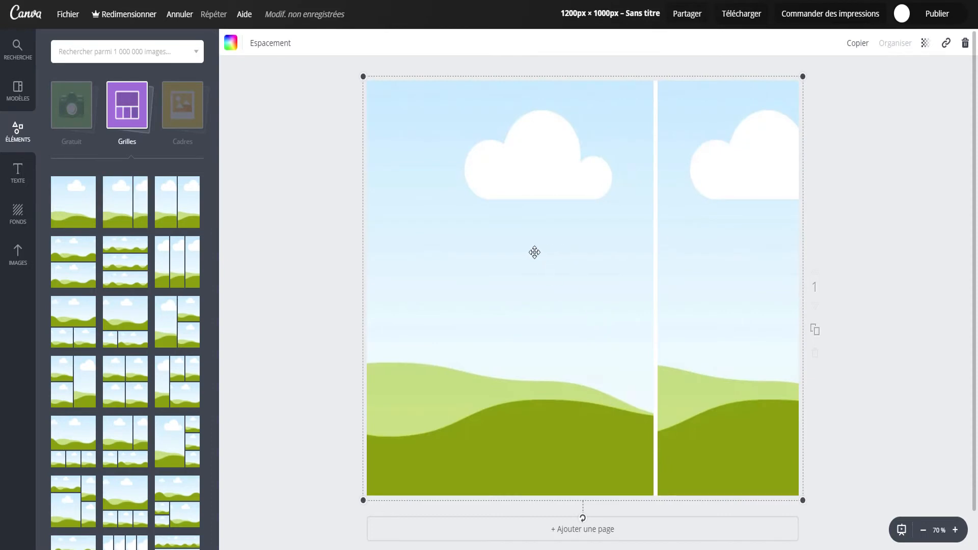
pyautogui.hotkey('ctrl', 'z')
pyautogui.click(18, 175)
pyautogui.click(17, 131)
pyautogui.click(126, 116)
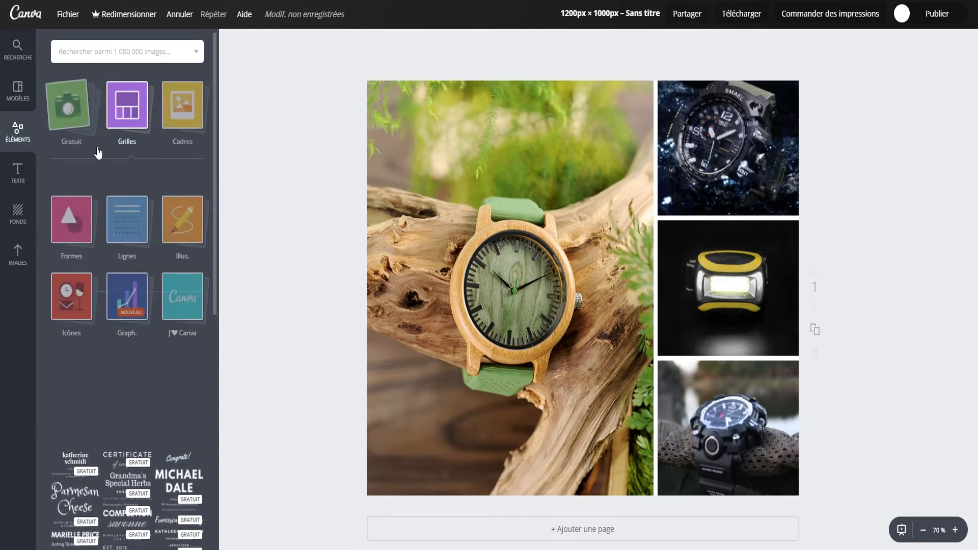
# Add a solid square shape and reshape it into a horizontal band spanning the full width across the collage's middle
pyautogui.click(72, 188)
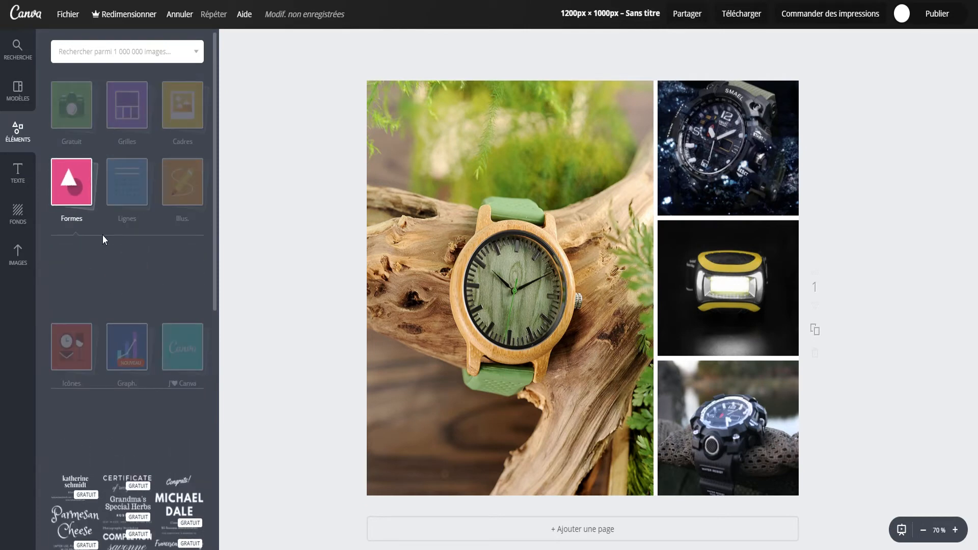
pyautogui.click(69, 281)
pyautogui.click(505, 312)
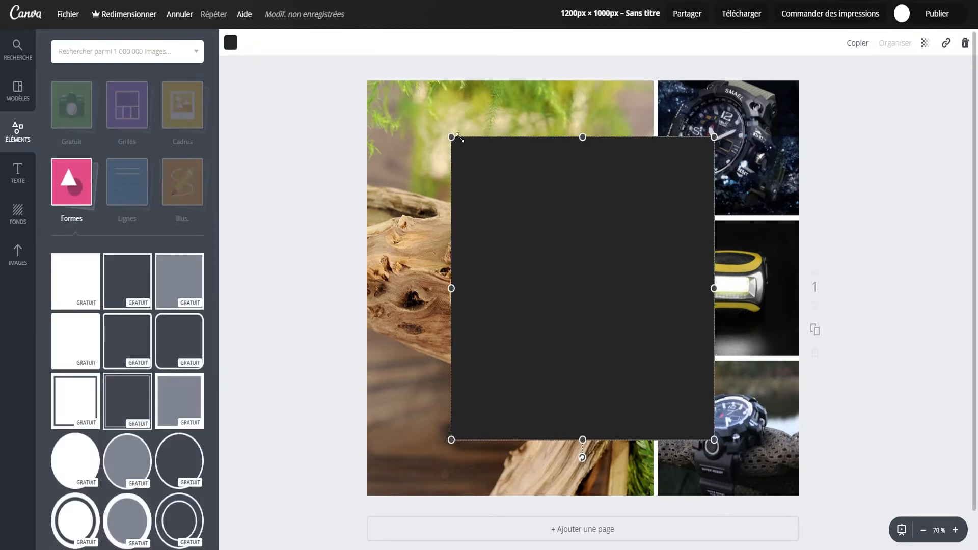
pyautogui.moveTo(583, 136); pyautogui.dragTo(530, 281)
pyautogui.moveTo(616, 288); pyautogui.dragTo(839, 292)
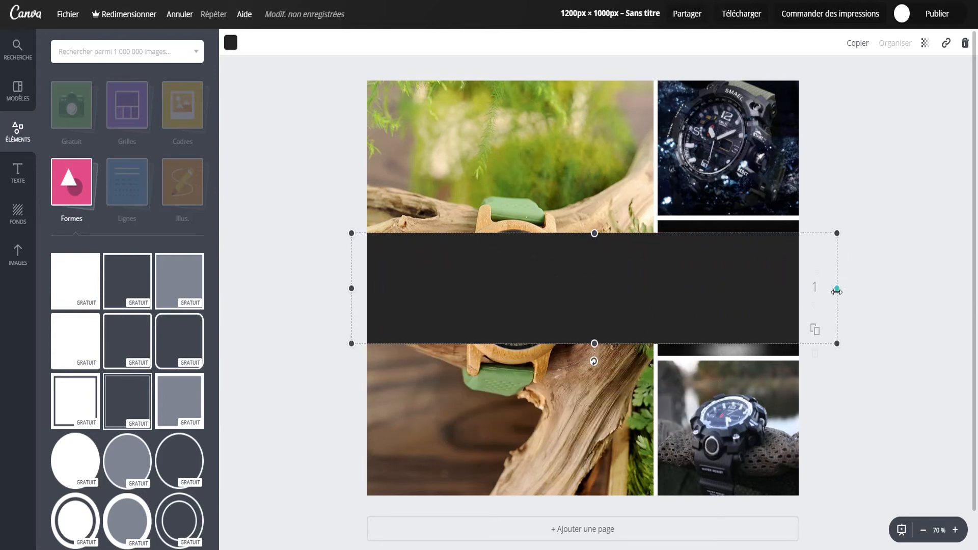
pyautogui.moveTo(651, 288); pyautogui.dragTo(675, 292)
pyautogui.click(864, 324)
pyautogui.click(651, 280)
# Give the band the dark brand colour and set its transparency to 61
pyautogui.click(231, 42)
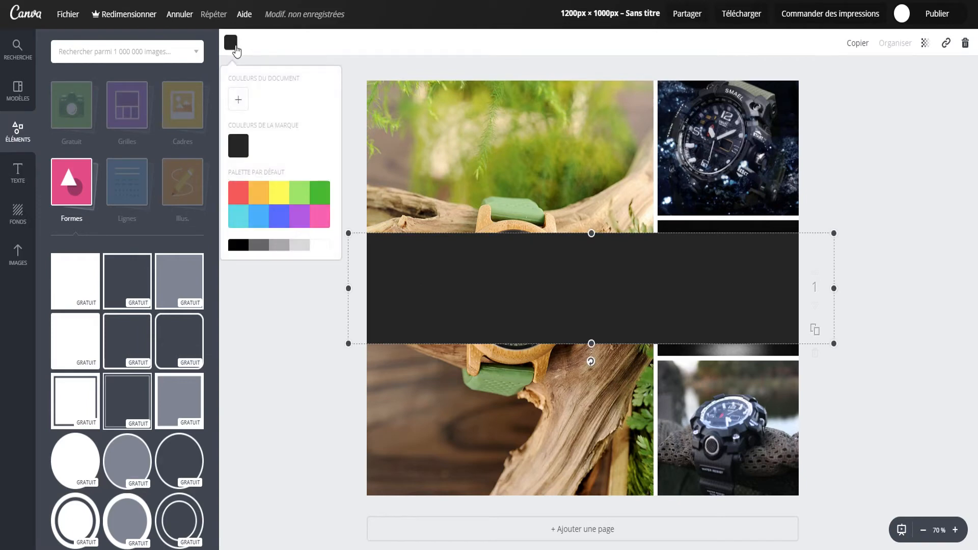
pyautogui.click(237, 146)
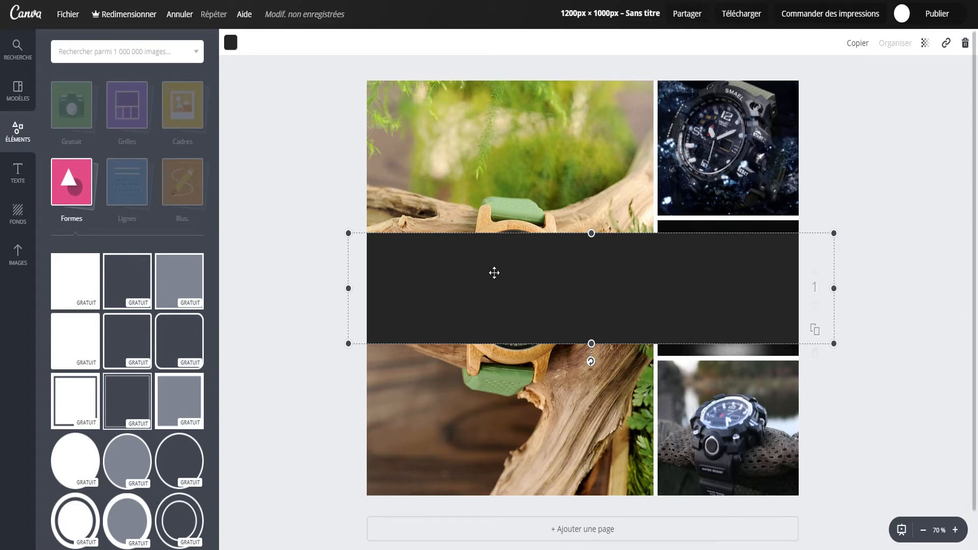
pyautogui.click(925, 47)
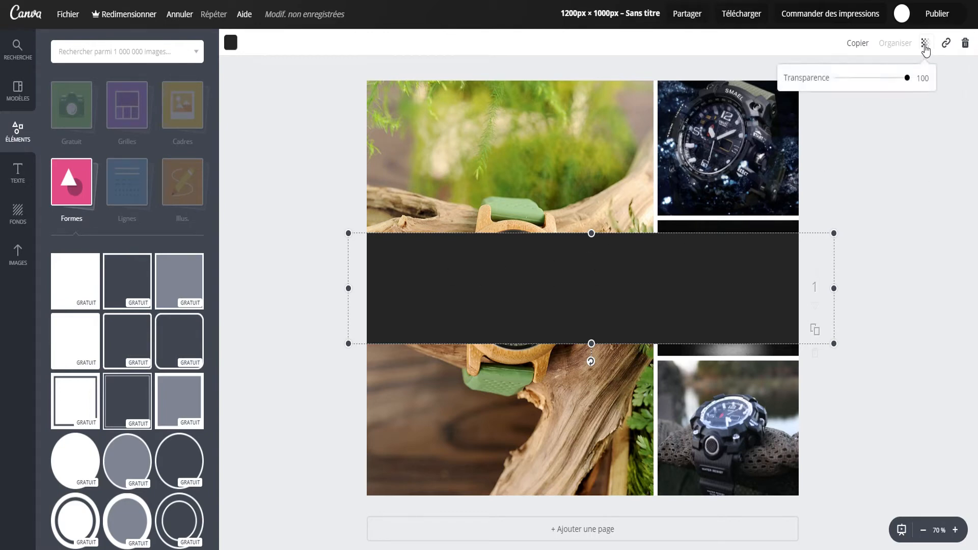
pyautogui.moveTo(910, 78); pyautogui.dragTo(883, 89)
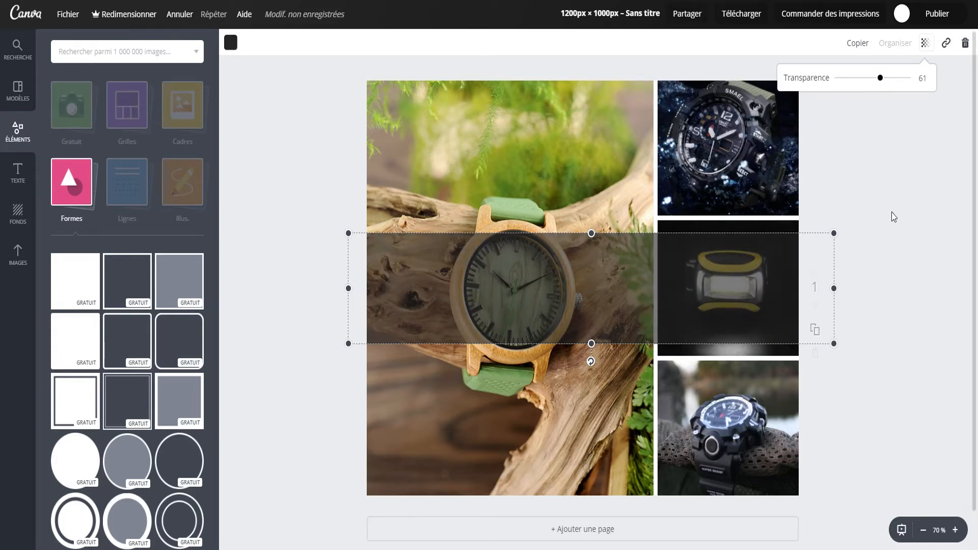
pyautogui.scroll(-3, 97, 235)
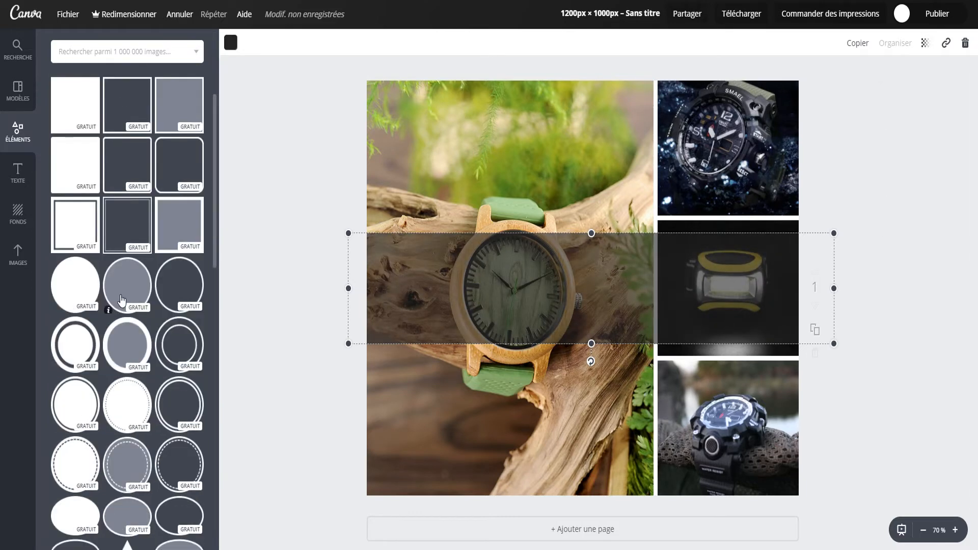
pyautogui.scroll(-6, 111, 248)
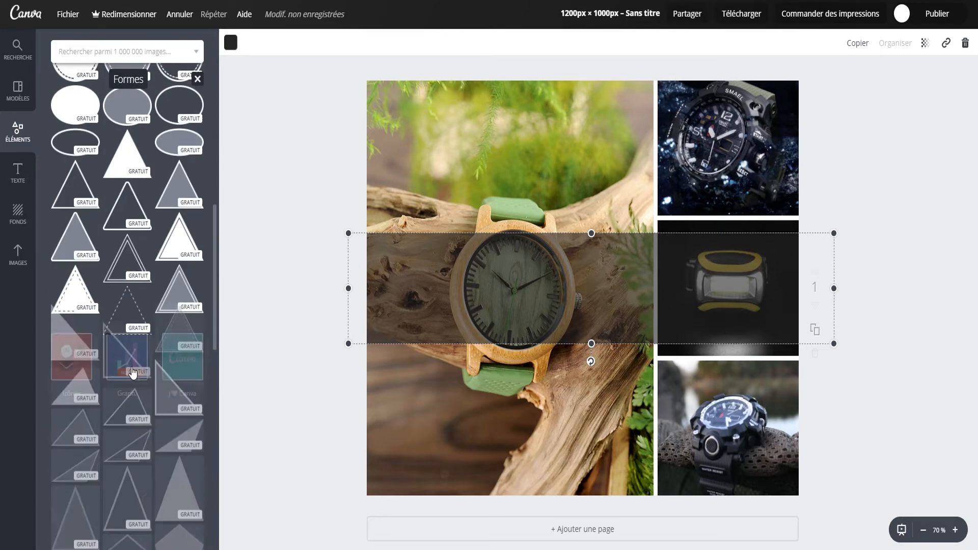
pyautogui.scroll(8, 131, 373)
pyautogui.scroll(2, 130, 373)
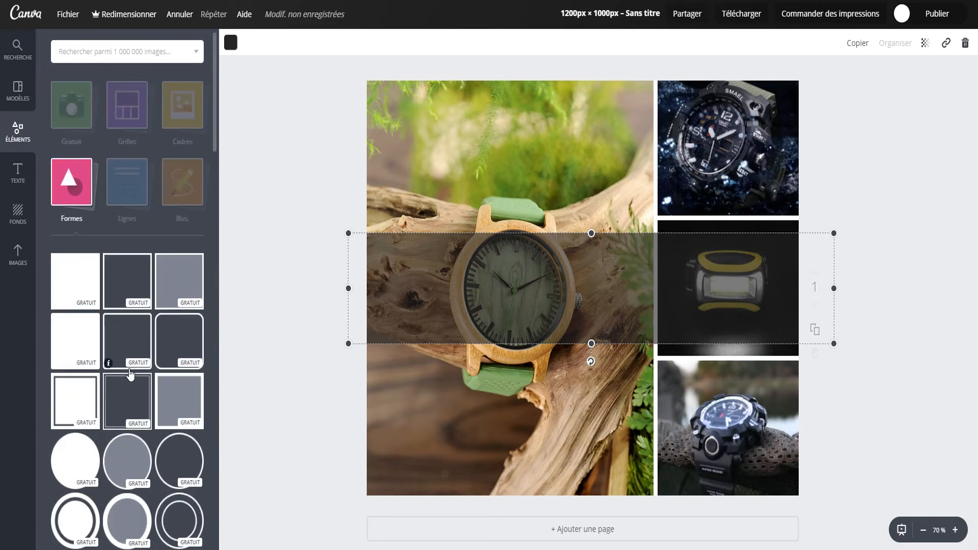
# Add the "FARM TO TABLE" text combination over the dark band
pyautogui.click(18, 172)
pyautogui.scroll(-4, 115, 330)
pyautogui.scroll(-1, 115, 330)
pyautogui.scroll(4, 131, 308)
pyautogui.scroll(-4, 130, 309)
pyautogui.scroll(5, 130, 316)
pyautogui.scroll(-2, 130, 326)
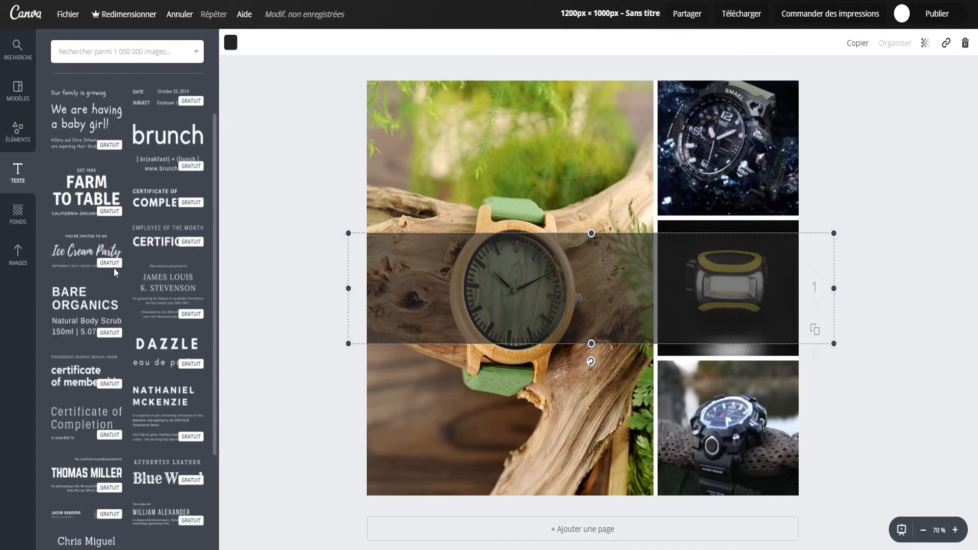
pyautogui.moveTo(401, 271); pyautogui.dragTo(558, 301)
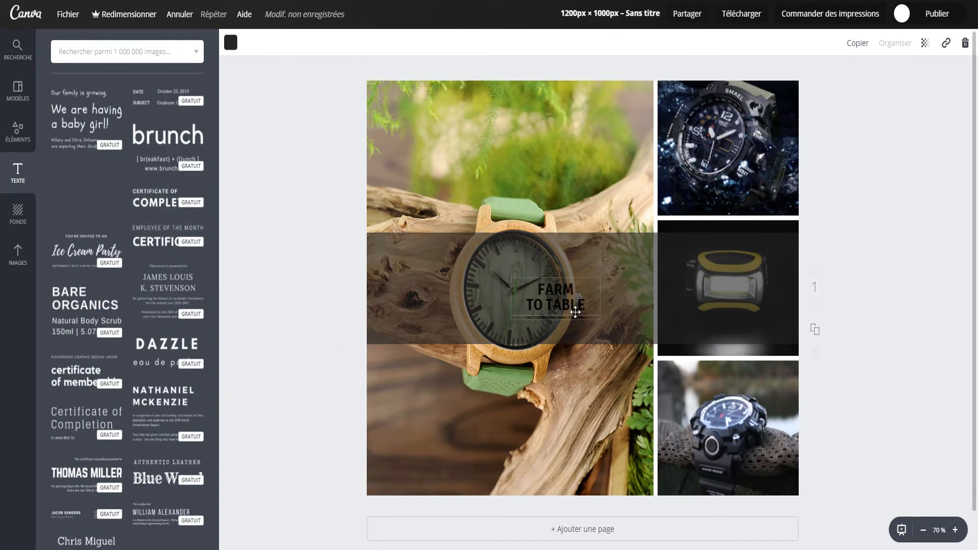
# Enlarge the text combination to about three times its size and move it back over the band
pyautogui.doubleClick(570, 301)
pyautogui.click(590, 306)
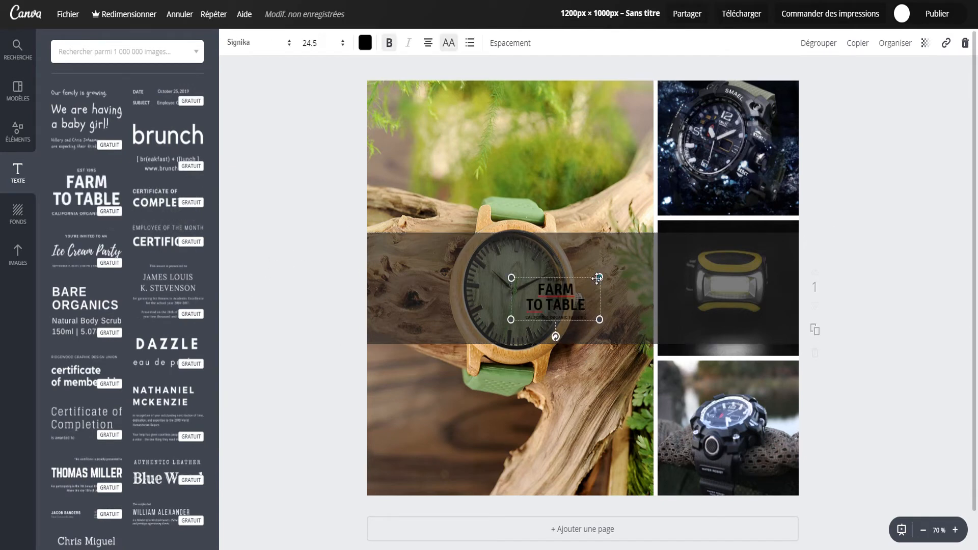
pyautogui.moveTo(597, 278); pyautogui.dragTo(787, 188)
pyautogui.moveTo(692, 217); pyautogui.dragTo(583, 265)
# Change the "FARM TO TABLE" heading's font to Montserrat and its size to 80
pyautogui.click(588, 284)
pyautogui.moveTo(622, 319); pyautogui.dragTo(494, 258)
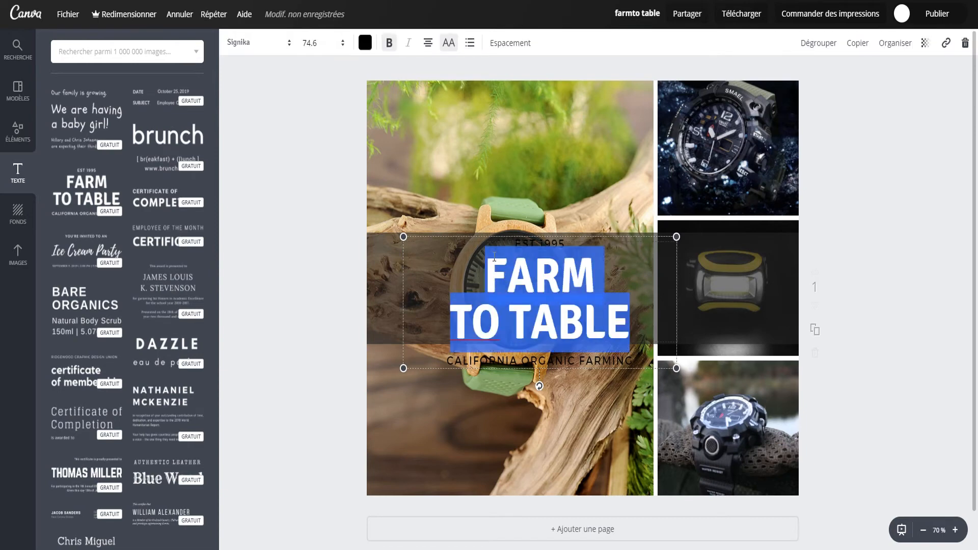
pyautogui.click(265, 52)
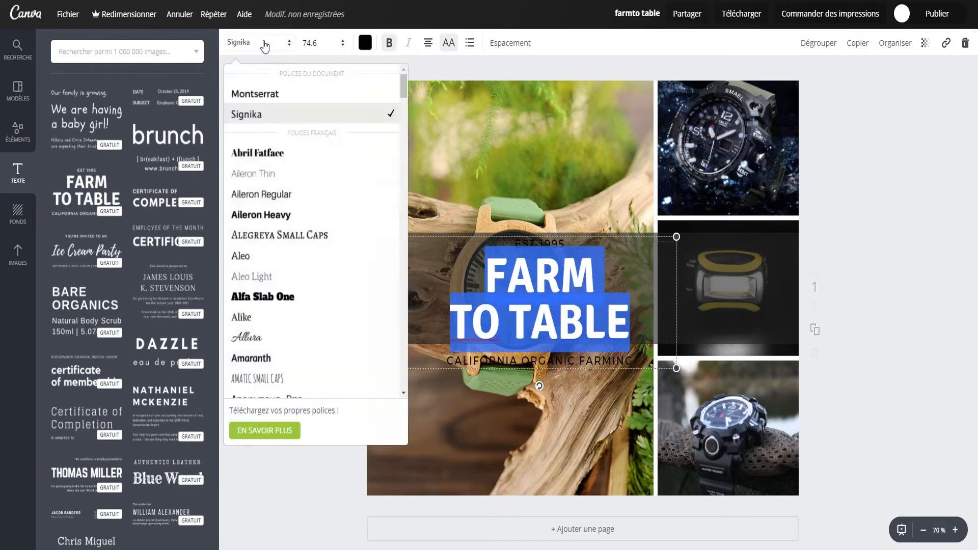
pyautogui.click(265, 100)
pyautogui.click(310, 43)
pyautogui.click(306, 302)
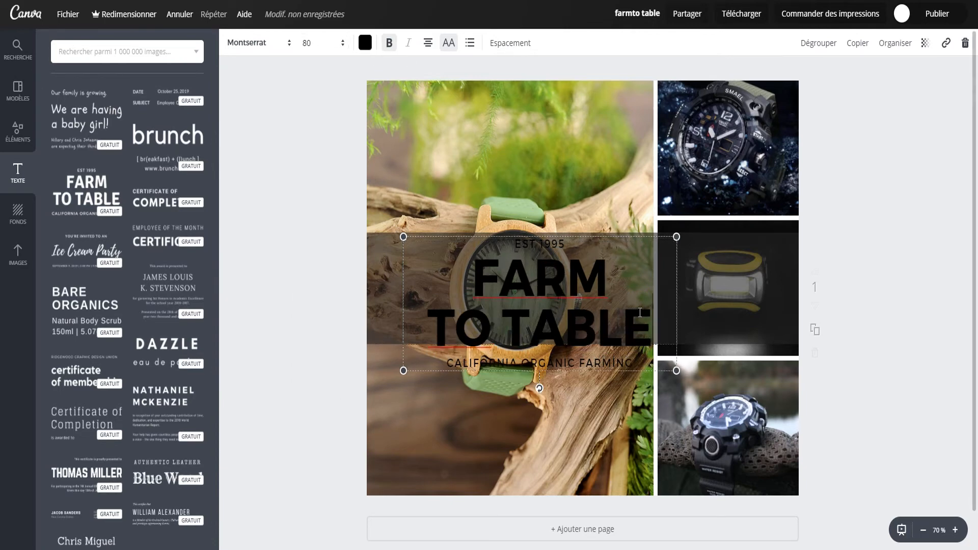
# Replace the heading text with "NOUVEAUTÉS SUR LA BOUTIQUE"
pyautogui.moveTo(640, 313); pyautogui.dragTo(465, 279)
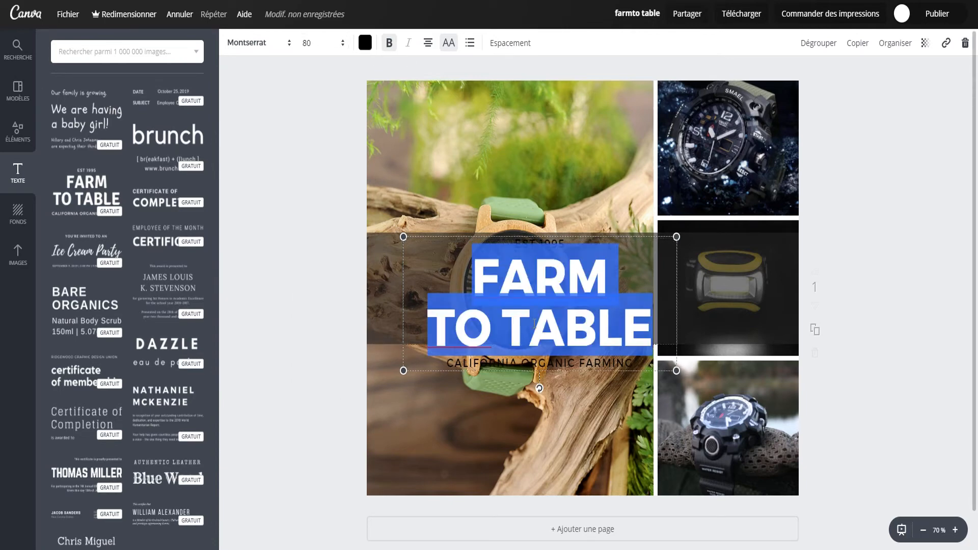
pyautogui.write('DÉCO')
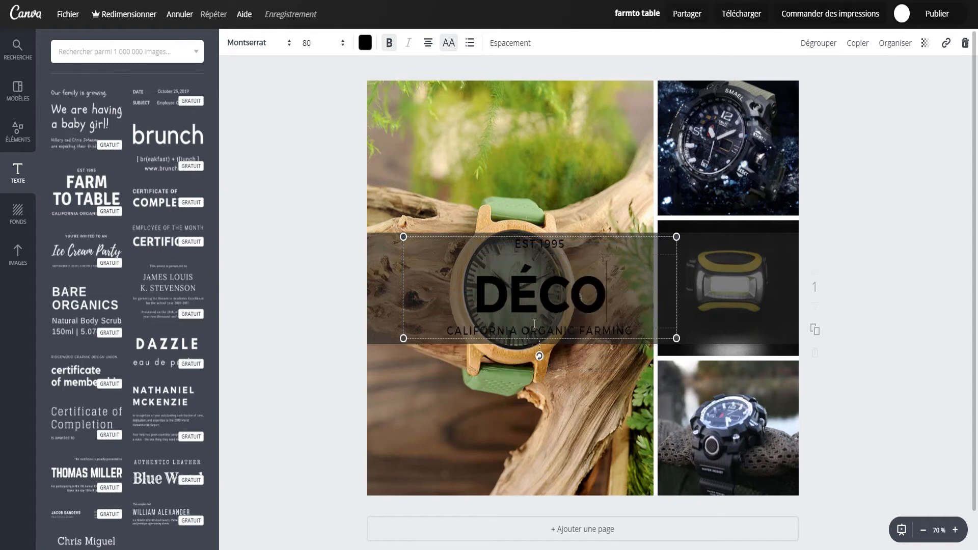
pyautogui.press('BackSpace')
pyautogui.press('BackSpace')
pyautogui.press('BackSpace')
pyautogui.press('BackSpace')
pyautogui.write('UVEAUV')
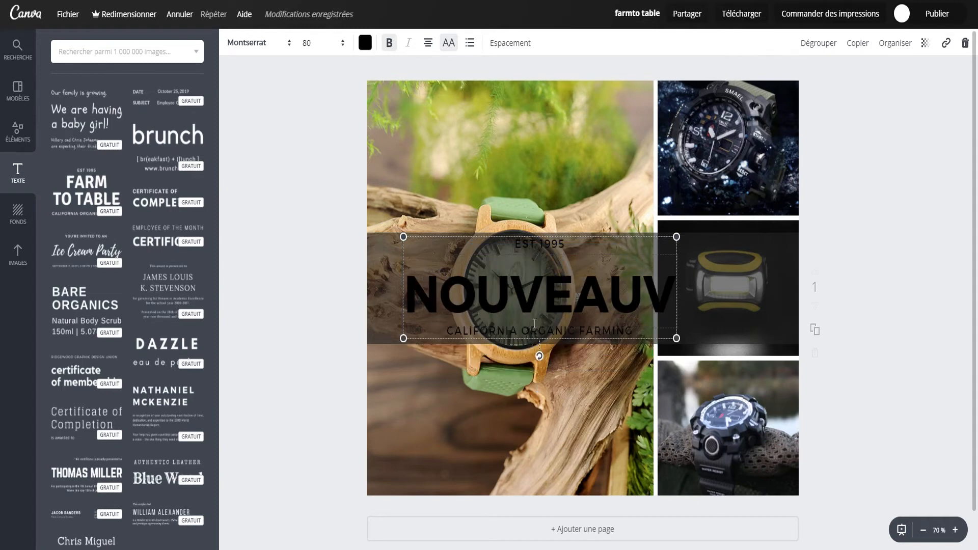
pyautogui.press('BackSpace')
pyautogui.write('TÉS SUR LA BOUTIQUE')
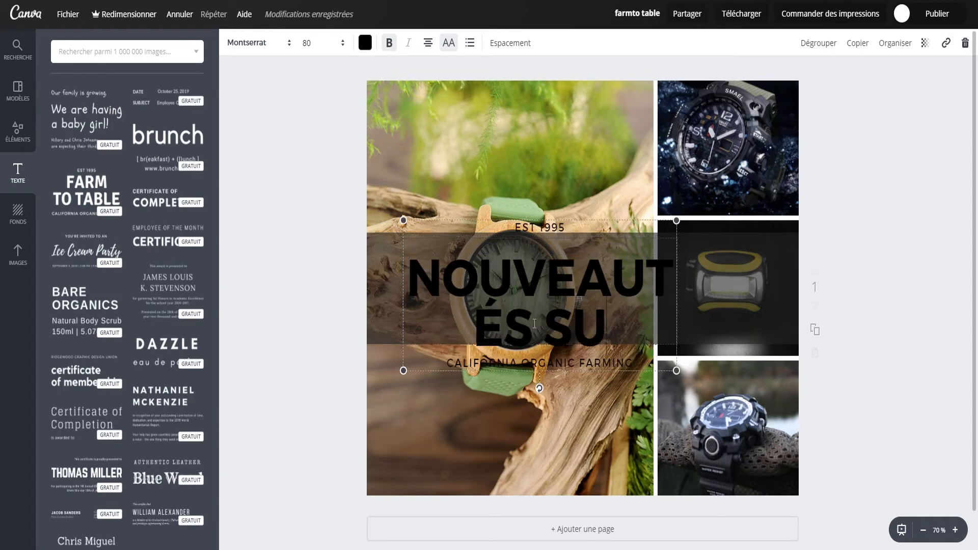
# Enlarge the text group slightly and set the heading's font size to 56
pyautogui.moveTo(676, 396); pyautogui.dragTo(697, 385)
pyautogui.click(292, 43)
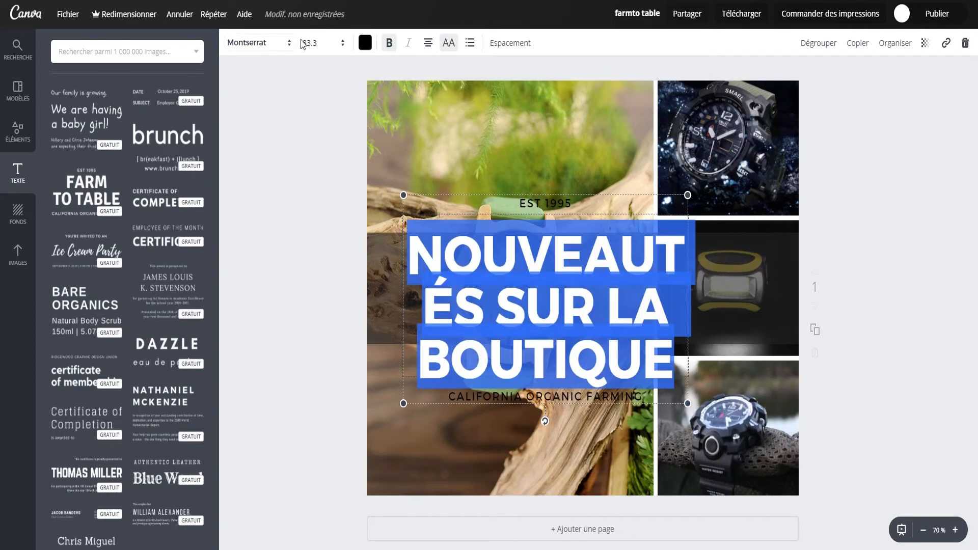
pyautogui.click(313, 43)
pyautogui.click(317, 270)
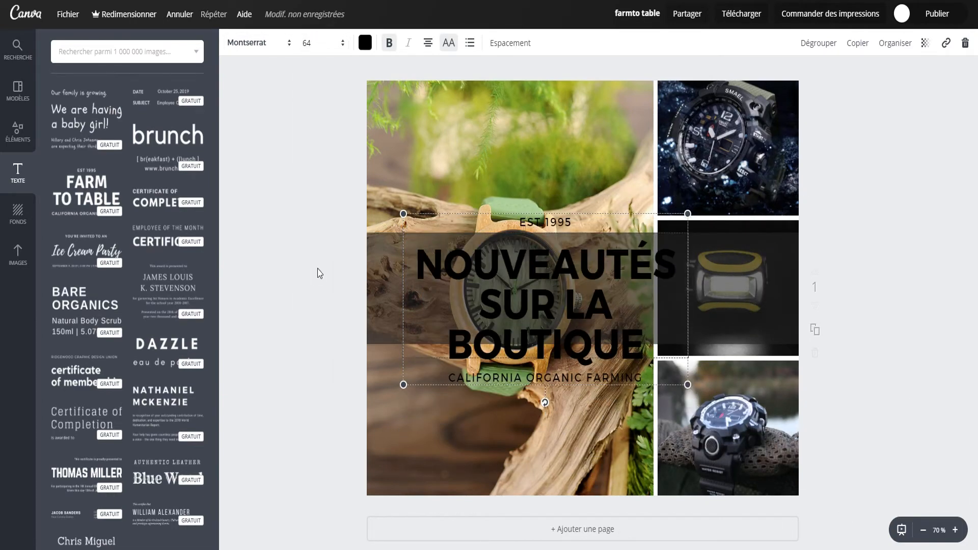
pyautogui.click(313, 43)
pyautogui.click(312, 179)
pyautogui.click(333, 45)
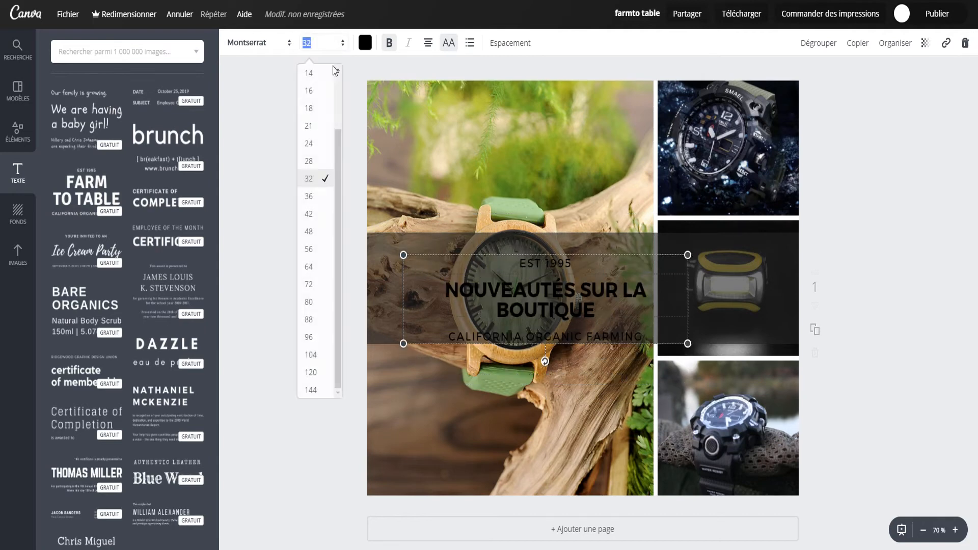
pyautogui.click(312, 249)
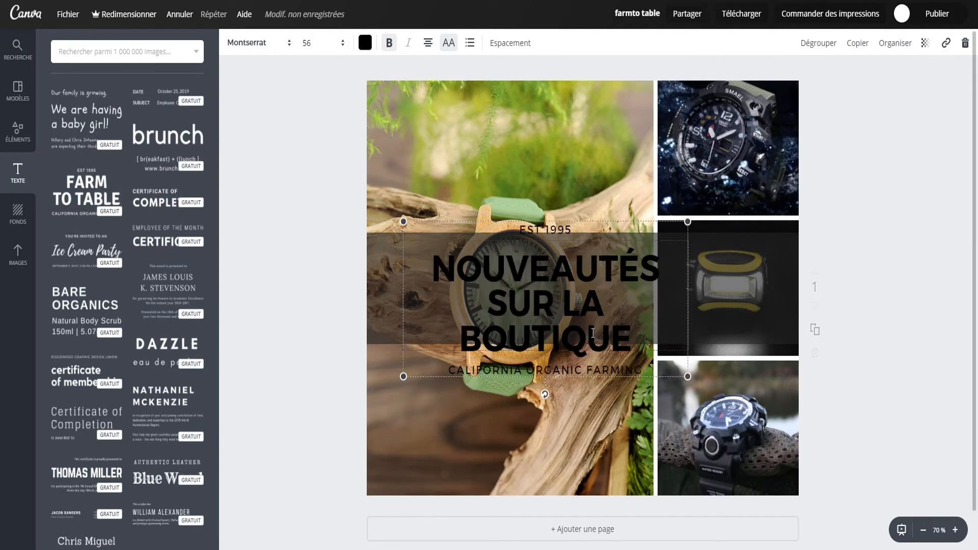
# Shorten the heading to "NOUVEAUTÉS" and replace the small line above it with "DÉCOUVREZ NOS"
pyautogui.moveTo(643, 340); pyautogui.dragTo(487, 300)
pyautogui.press('BackSpace')
pyautogui.moveTo(568, 258); pyautogui.dragTo(503, 257)
pyautogui.write('DÉCOUVREZ')
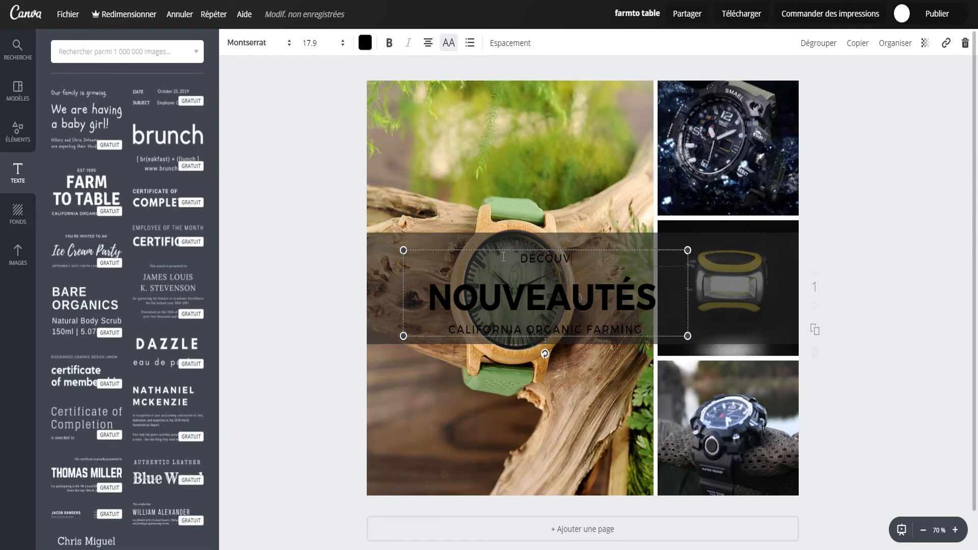
pyautogui.write(' NOS')
# Replace the small line below the heading with "-20% À 50% PROFITEZ-EN" and centre the text group on the band
pyautogui.click(550, 330)
pyautogui.moveTo(647, 329); pyautogui.dragTo(442, 329)
pyautogui.press('BackSpace')
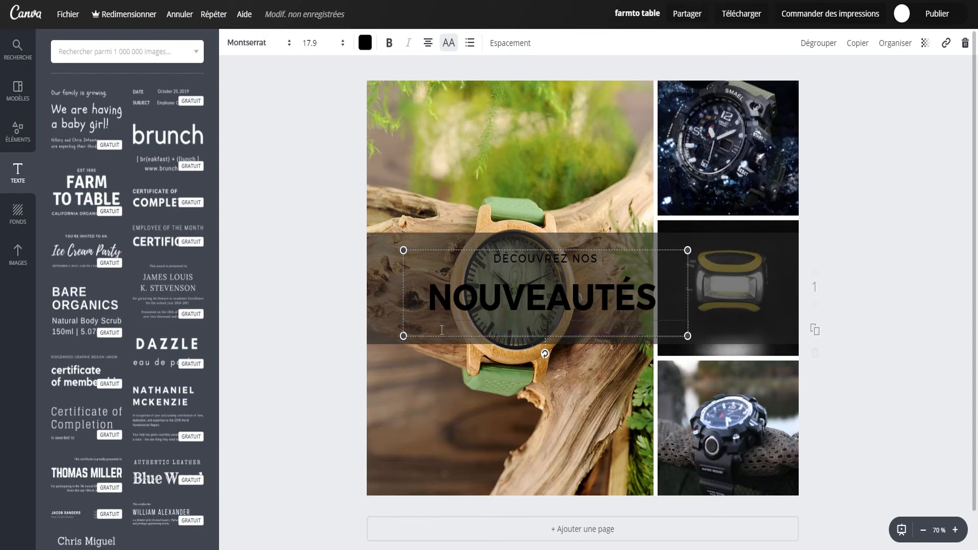
pyautogui.write('20% À 50% PROFITEZ-EN')
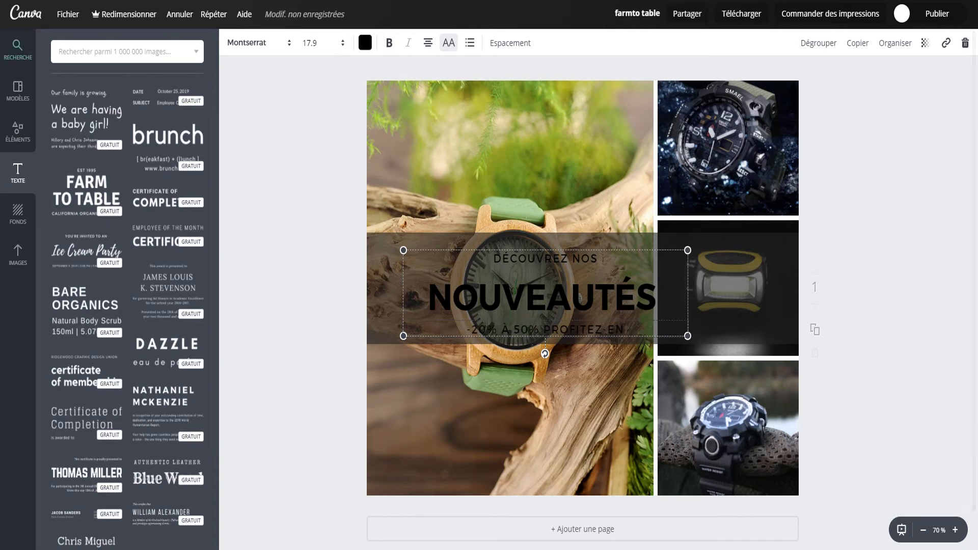
pyautogui.moveTo(506, 249); pyautogui.dragTo(554, 251)
# Colour the "NOUVEAUTÉS" heading white
pyautogui.doubleClick(666, 296)
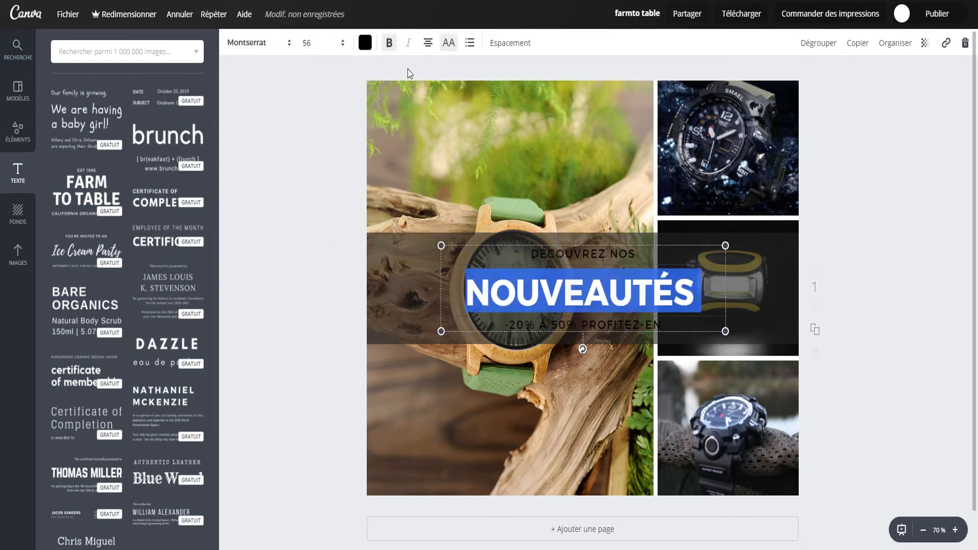
pyautogui.click(365, 43)
pyautogui.scroll(-1, 462, 249)
pyautogui.click(461, 247)
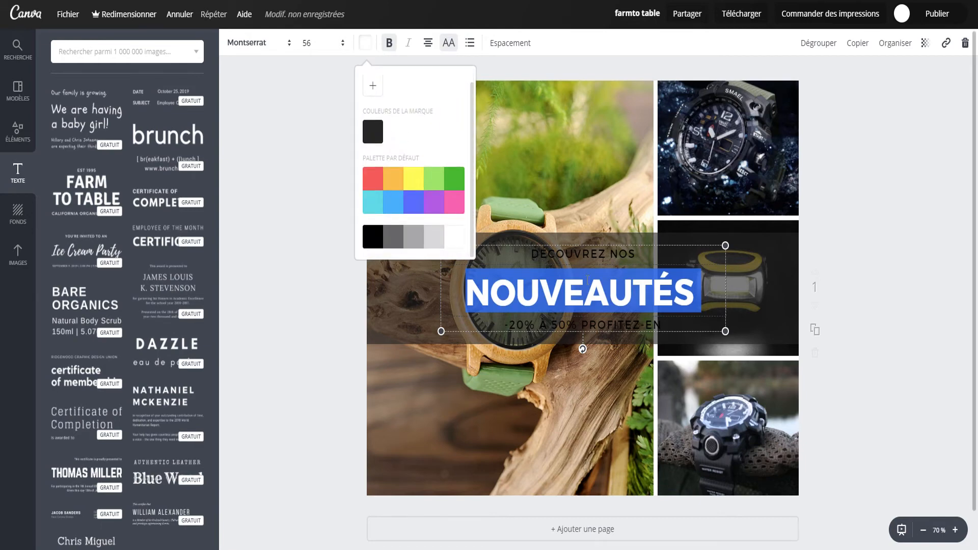
# Colour the small lines above and below the heading white
pyautogui.click(638, 253)
pyautogui.moveTo(638, 253); pyautogui.dragTo(527, 252)
pyautogui.click(366, 43)
pyautogui.scroll(-1, 453, 218)
pyautogui.click(462, 233)
pyautogui.moveTo(679, 328); pyautogui.dragTo(504, 325)
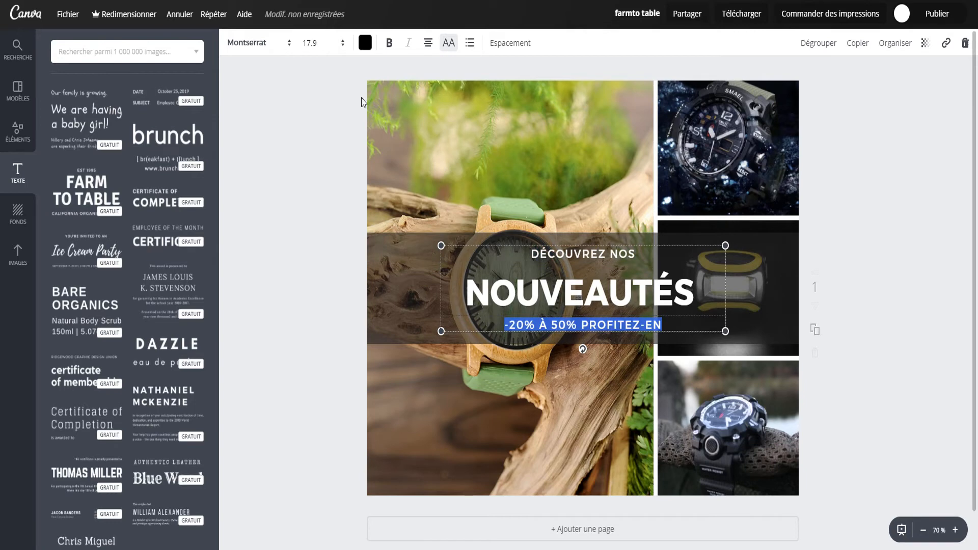
pyautogui.click(365, 43)
pyautogui.click(453, 245)
pyautogui.click(833, 315)
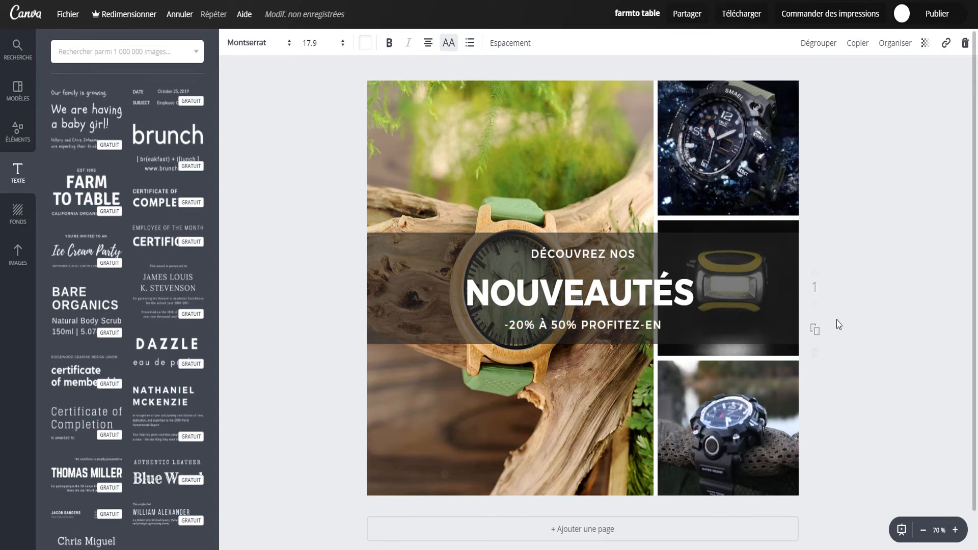
# Make the dark band behind the text much more opaque
pyautogui.click(753, 285)
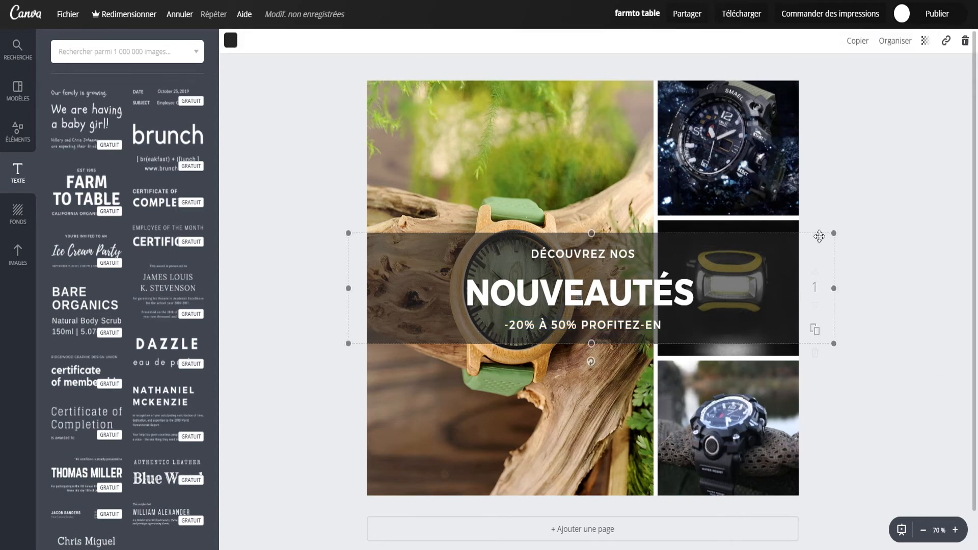
pyautogui.click(925, 41)
pyautogui.moveTo(880, 77); pyautogui.dragTo(905, 82)
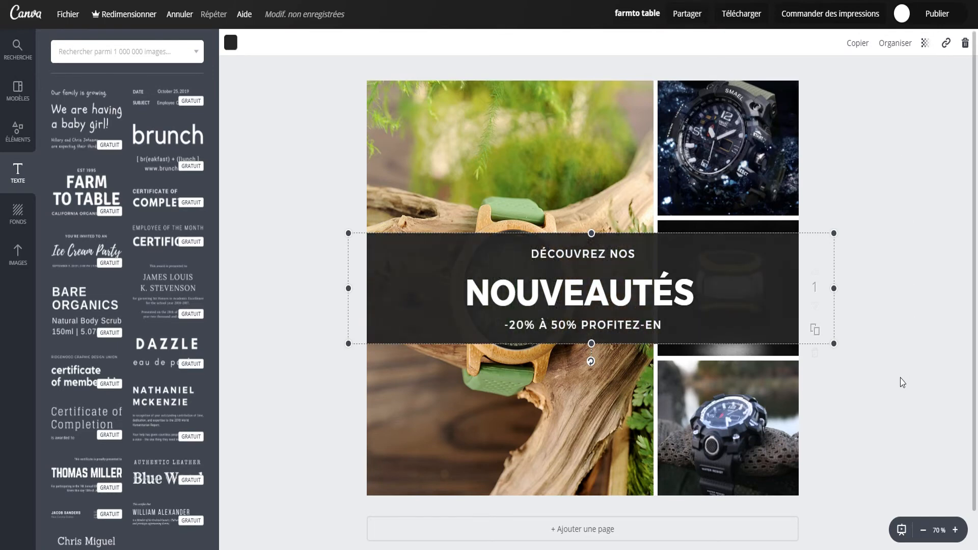
pyautogui.click(889, 397)
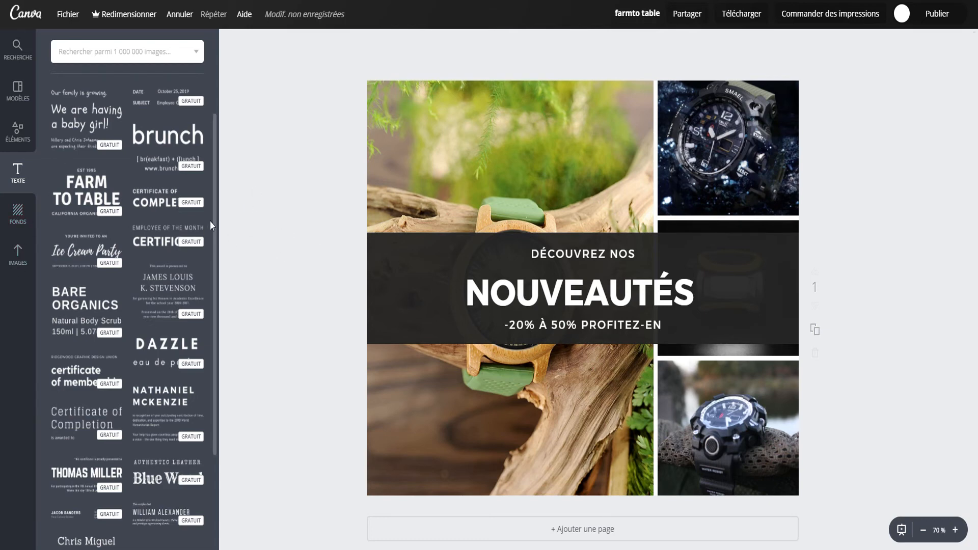
pyautogui.click(18, 253)
pyautogui.click(16, 219)
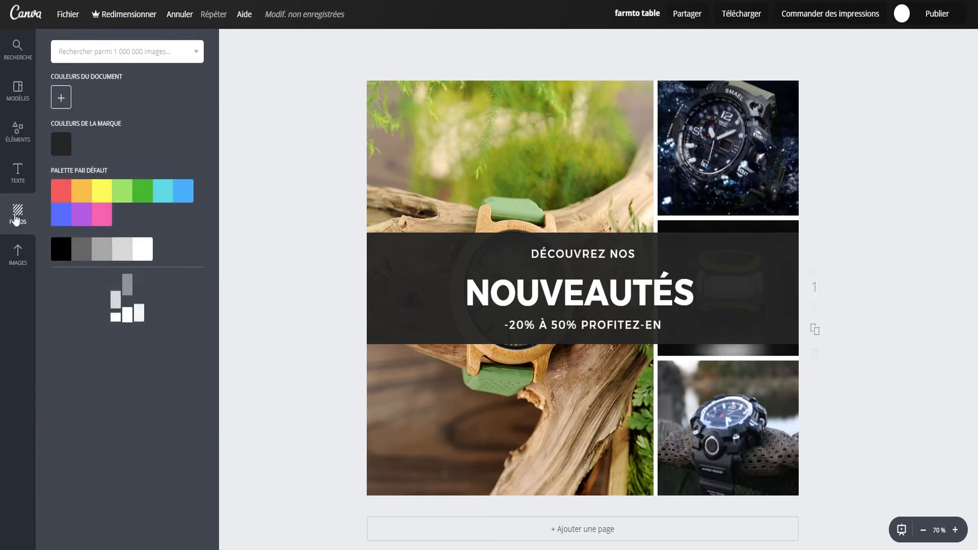
pyautogui.click(17, 171)
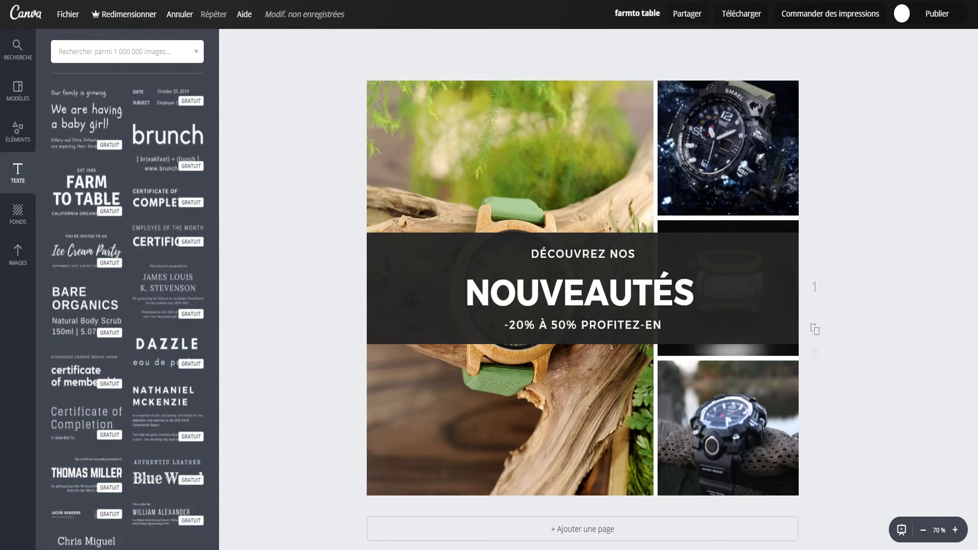
# Create a new Facebook post design and apply the "We honor your dedication" template to its page
pyautogui.click(530, 44)
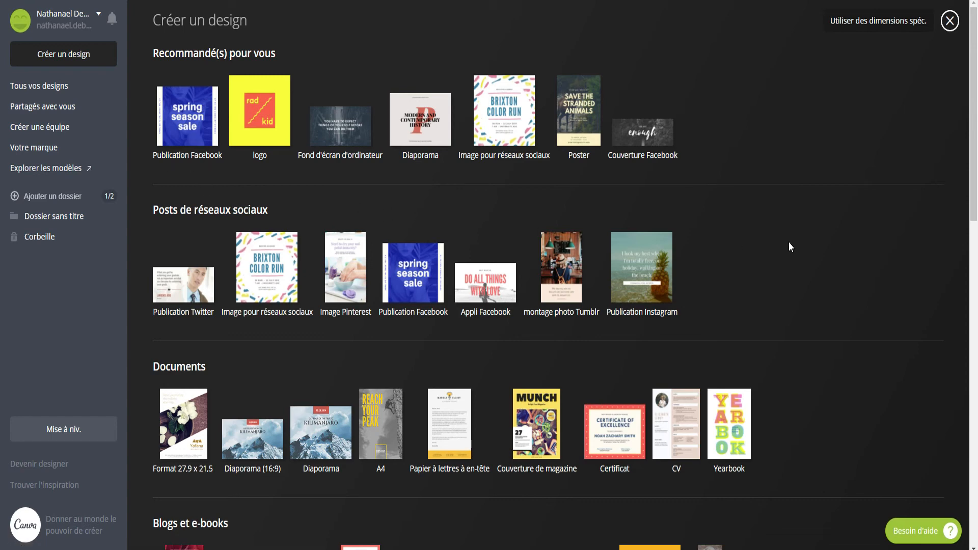
pyautogui.click(183, 114)
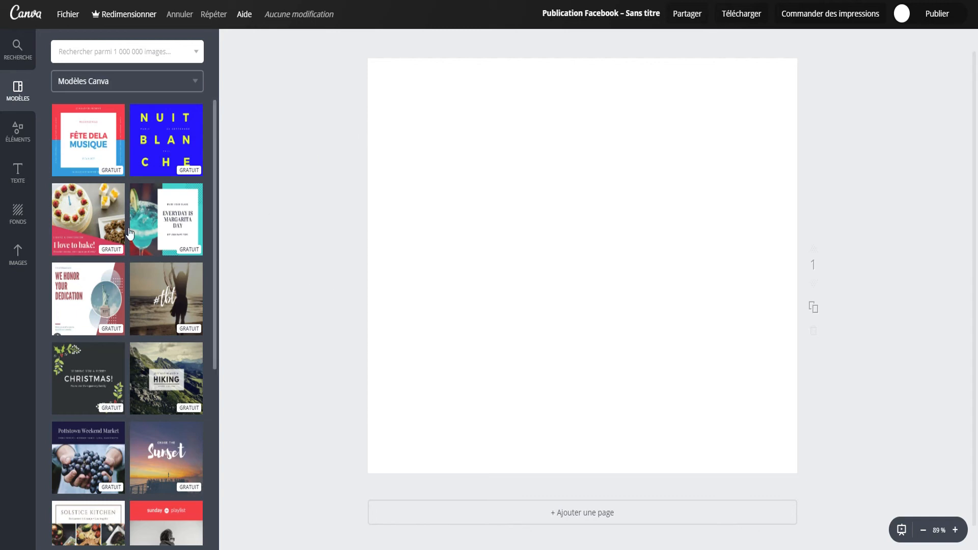
pyautogui.scroll(-5, 101, 275)
pyautogui.scroll(-3, 85, 248)
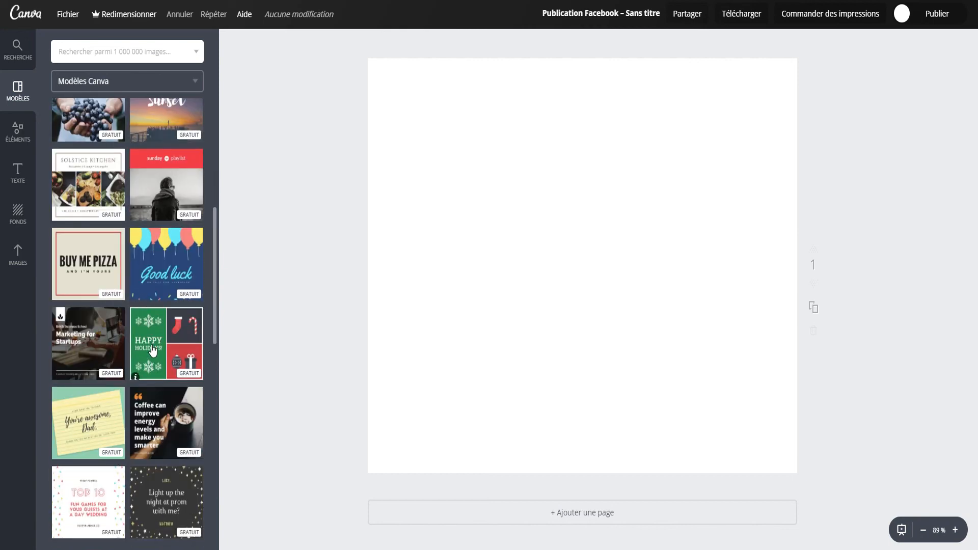
pyautogui.scroll(4, 170, 242)
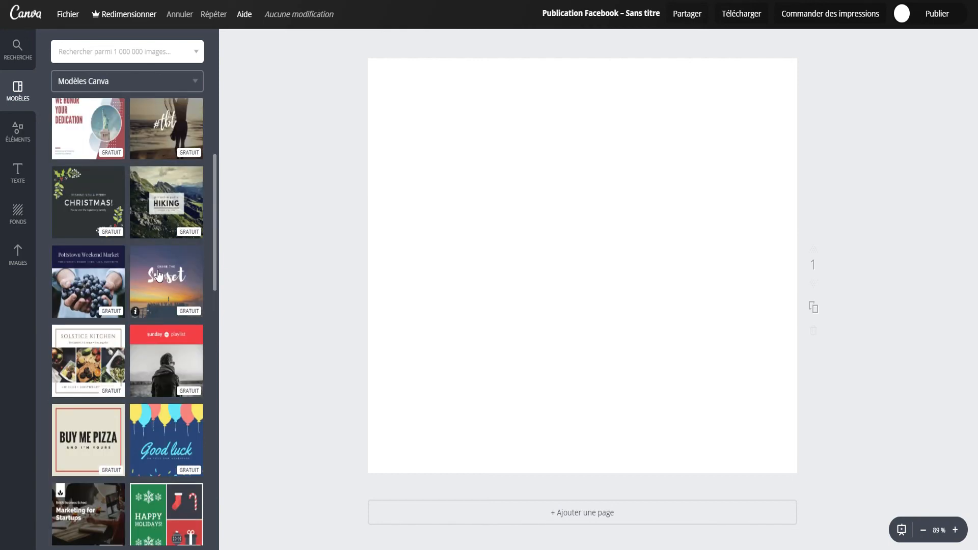
pyautogui.moveTo(94, 148); pyautogui.dragTo(604, 305)
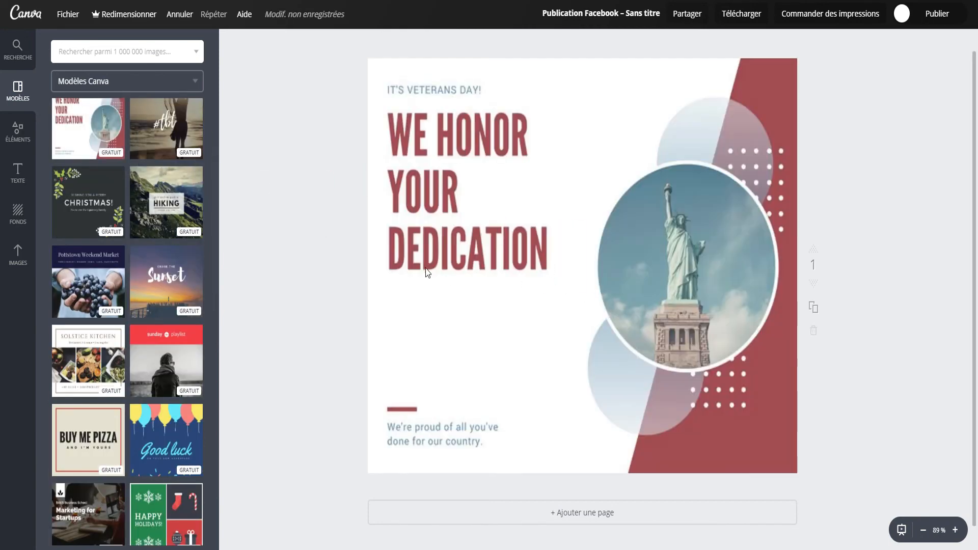
# Replace the Statue of Liberty photo in the round frame with the uploaded black SMAEL watch photo on white
pyautogui.click(684, 265)
pyautogui.click(24, 257)
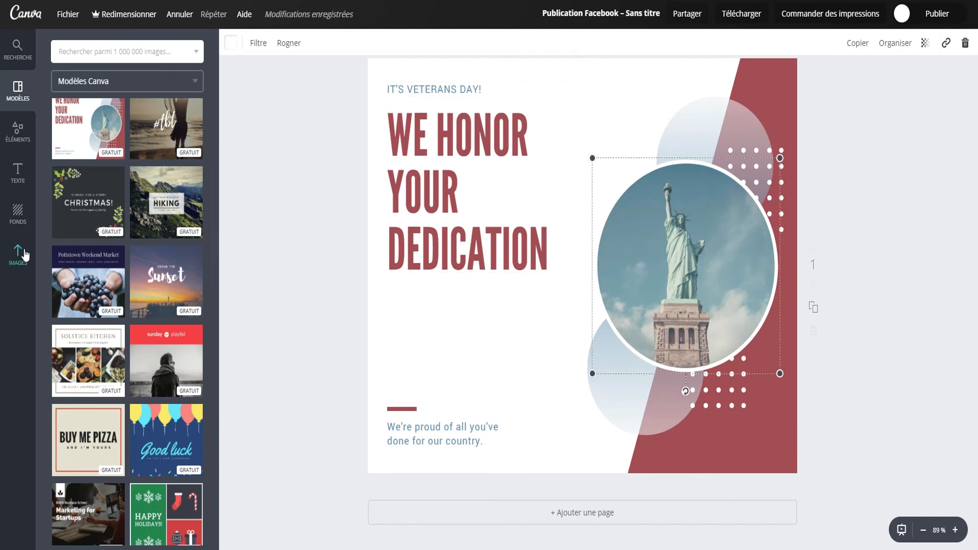
pyautogui.scroll(-1, 84, 305)
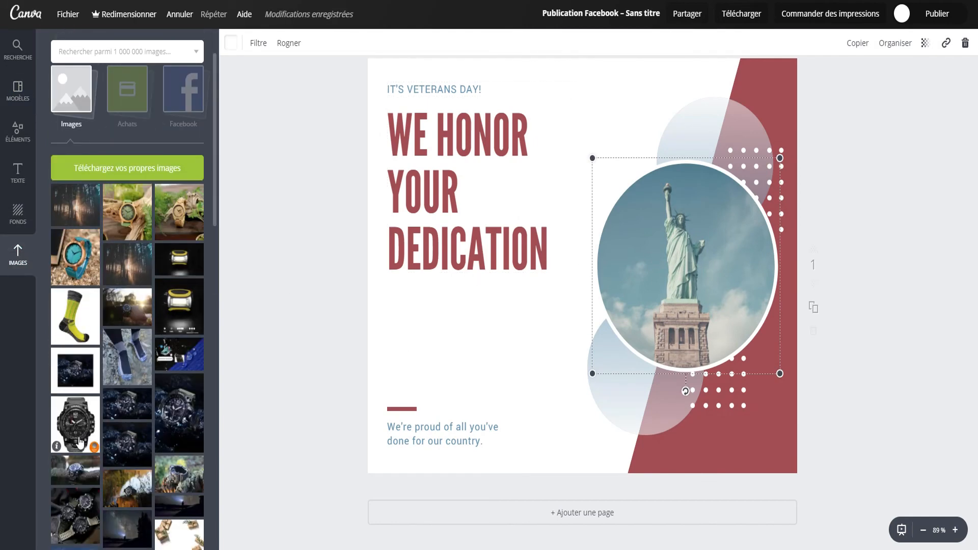
pyautogui.moveTo(57, 444); pyautogui.dragTo(683, 285)
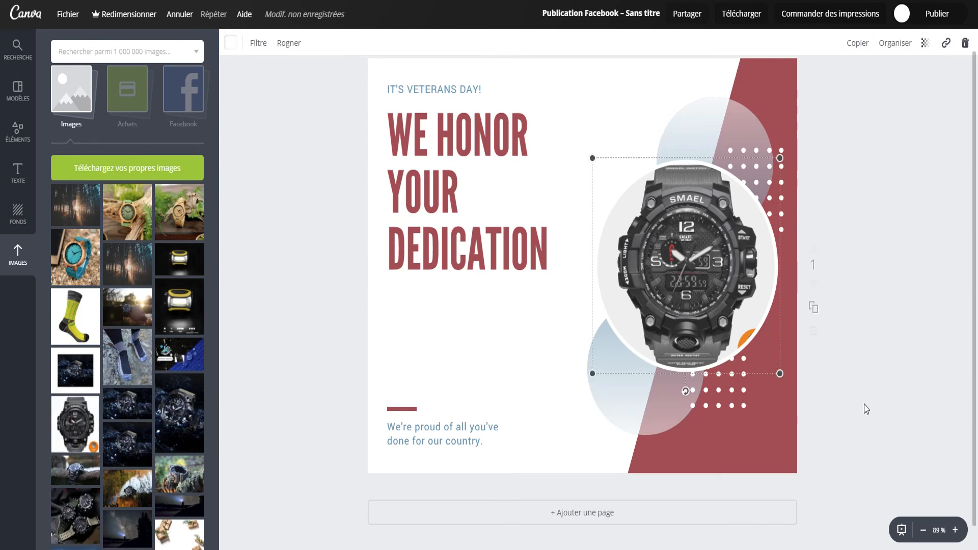
# Replace the large red heading with "PROMO SUR NOTRE MONTRE AVENTURE"
pyautogui.click(556, 258)
pyautogui.moveTo(556, 258); pyautogui.dragTo(385, 141)
pyautogui.write('PROMO SU')
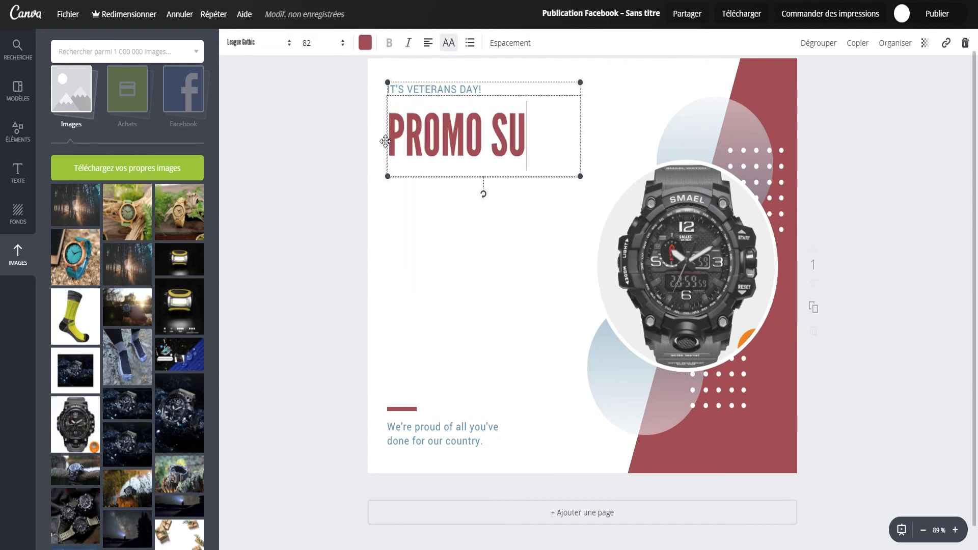
pyautogui.write('R NOTR')
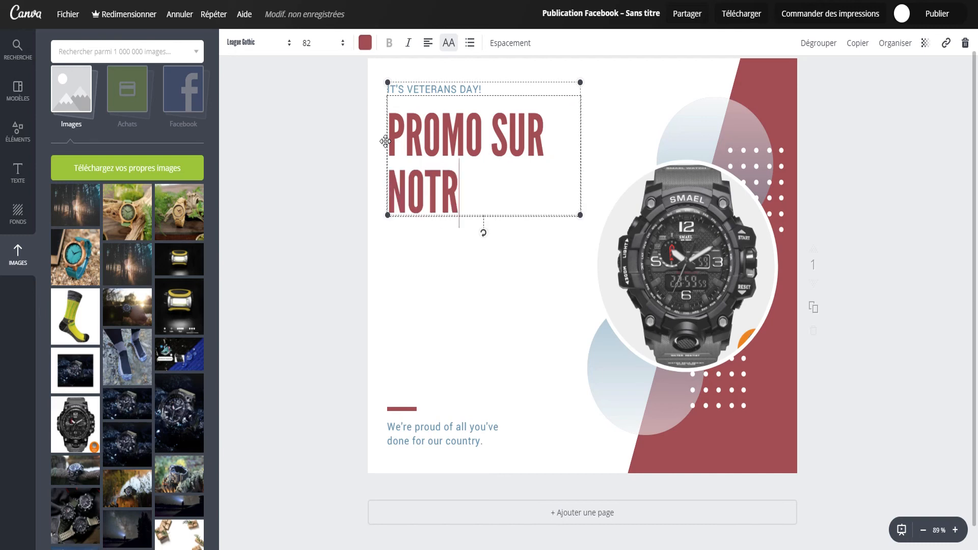
pyautogui.write('E MONTRE AVENTUYRE')
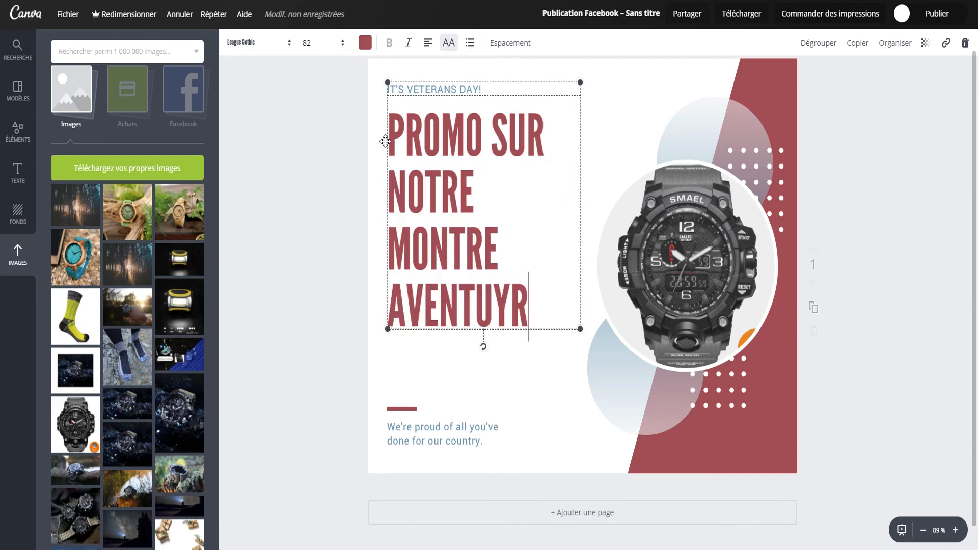
pyautogui.press('BackSpace')
pyautogui.press('BackSpace')
pyautogui.press('BackSpace')
pyautogui.write('RE')
# Replace the small blue "It's Veterans Day!" line above the heading with "BLACK FRIDAY"
pyautogui.doubleClick(482, 90)
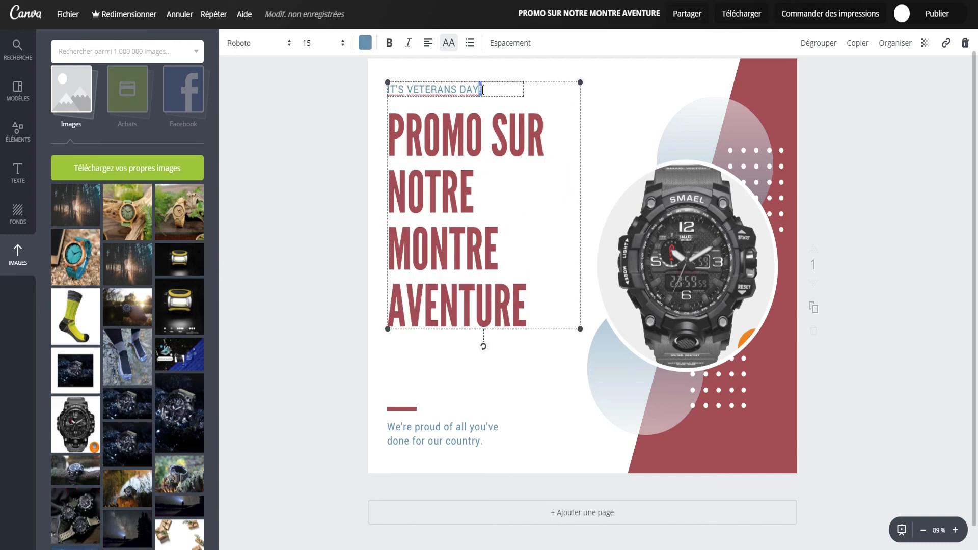
pyautogui.moveTo(485, 89); pyautogui.dragTo(384, 86)
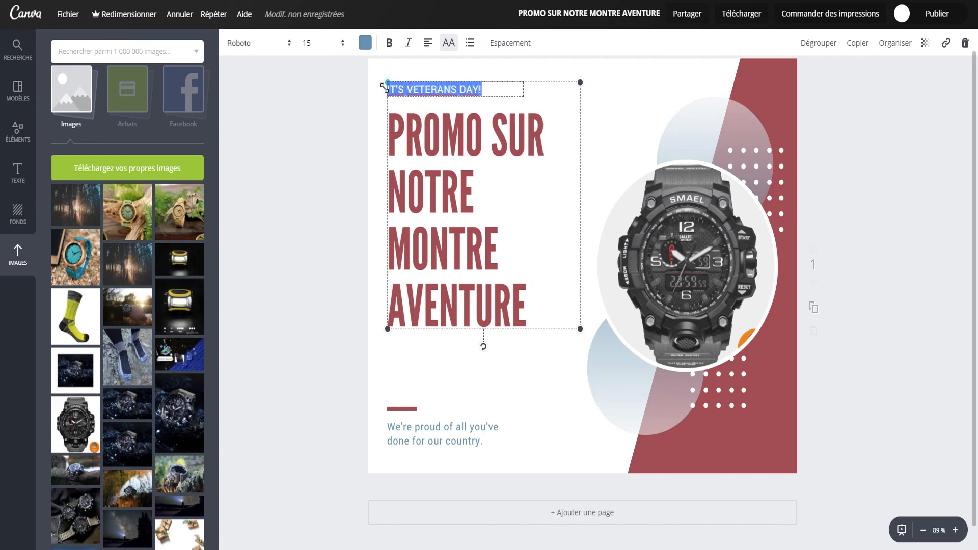
pyautogui.press('BackSpace')
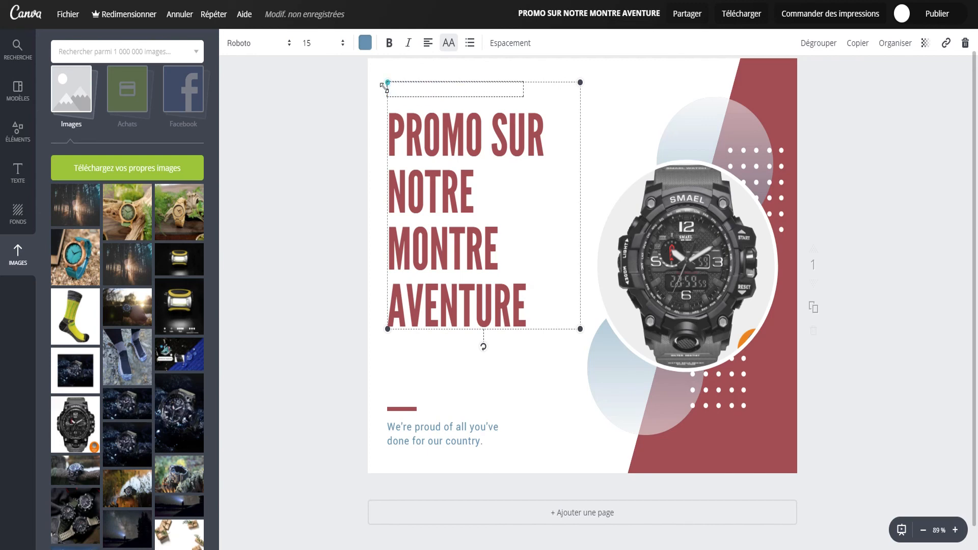
pyautogui.write('BLACK FRIDY')
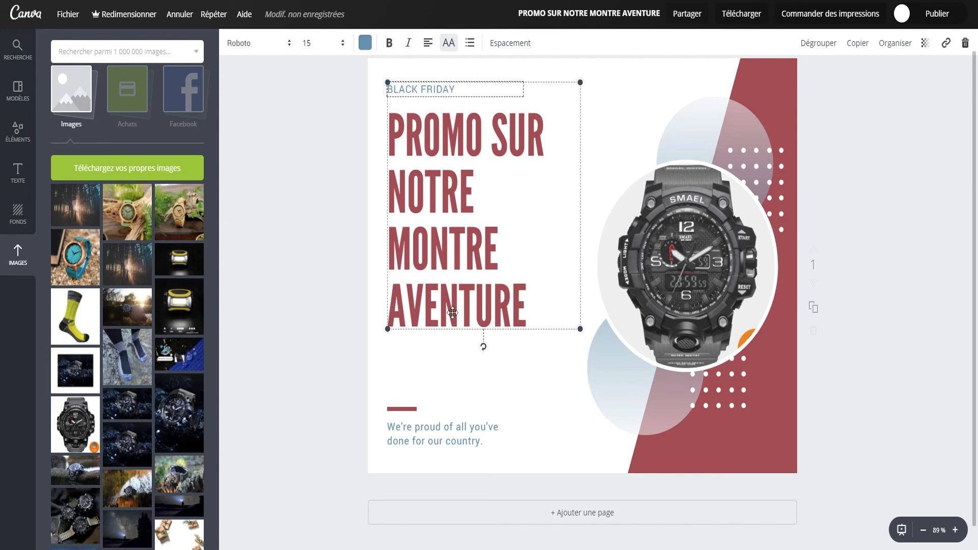
# Delete the "We're proud of all you've done for our country." text beneath the short red line
pyautogui.click(460, 435)
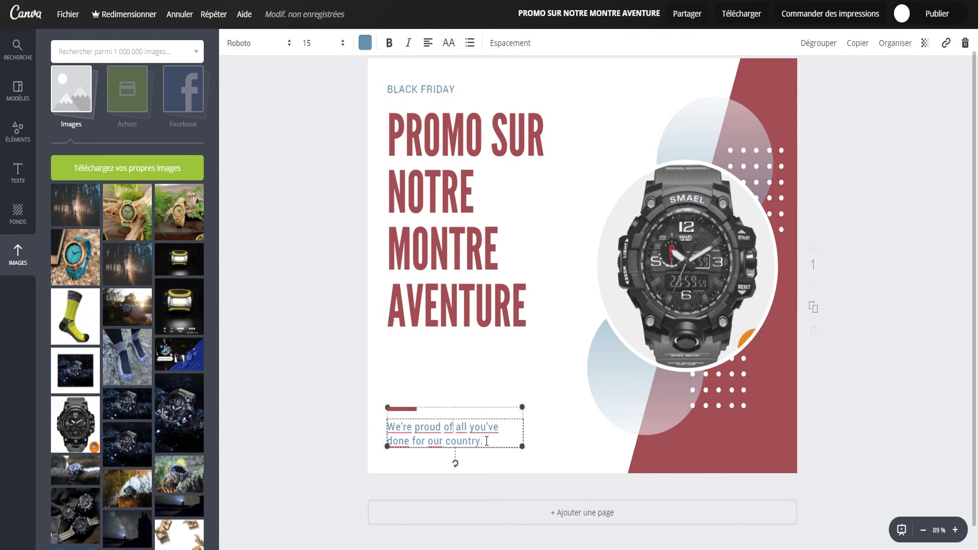
pyautogui.hotkey('ctrl', 'a')
pyautogui.press('BackSpace')
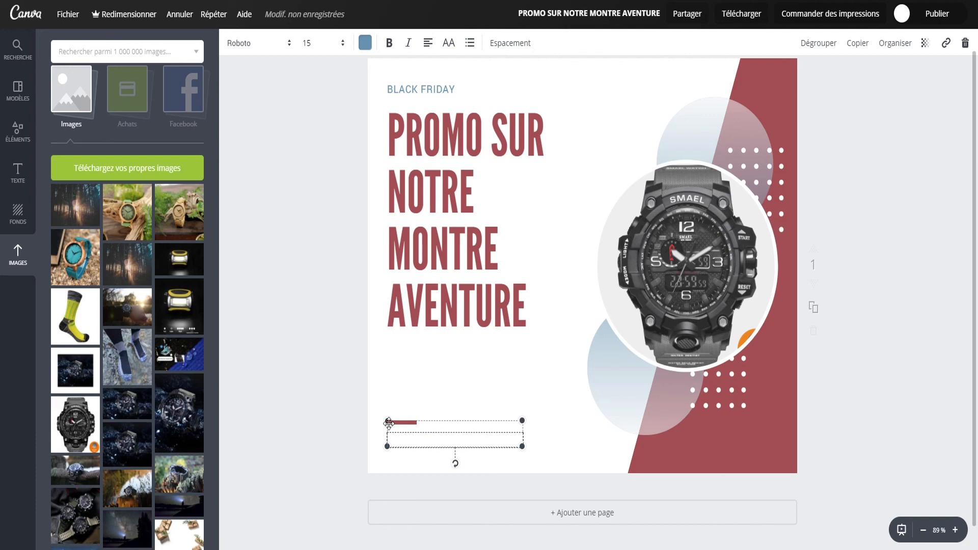
pyautogui.click(413, 446)
pyautogui.click(411, 439)
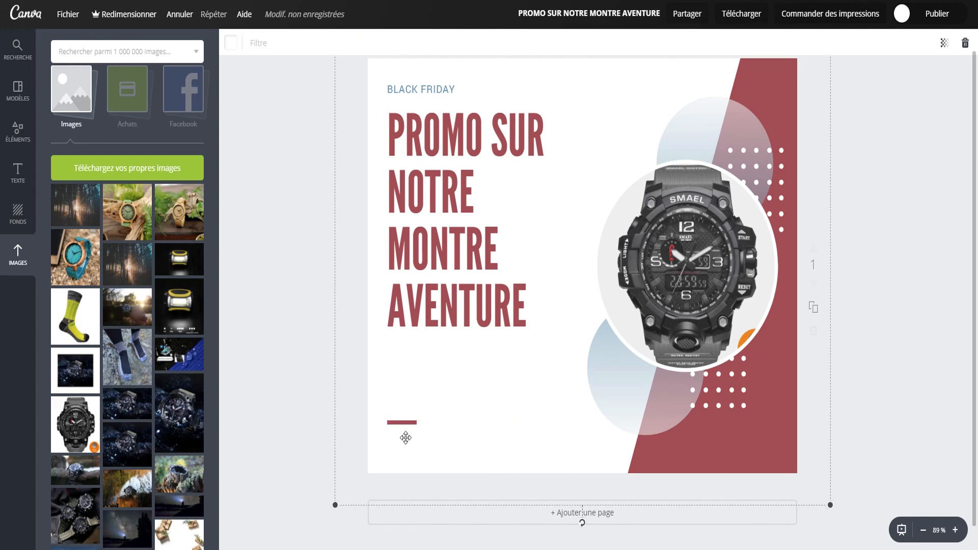
# Scale down the grouped Black Friday line and promo heading very slightly
pyautogui.click(464, 104)
pyautogui.moveTo(584, 329)
pyautogui.mouseDown()
pyautogui.moveTo(609, 349)
pyautogui.moveTo(580, 329)
pyautogui.mouseUp()
pyautogui.click(773, 234)
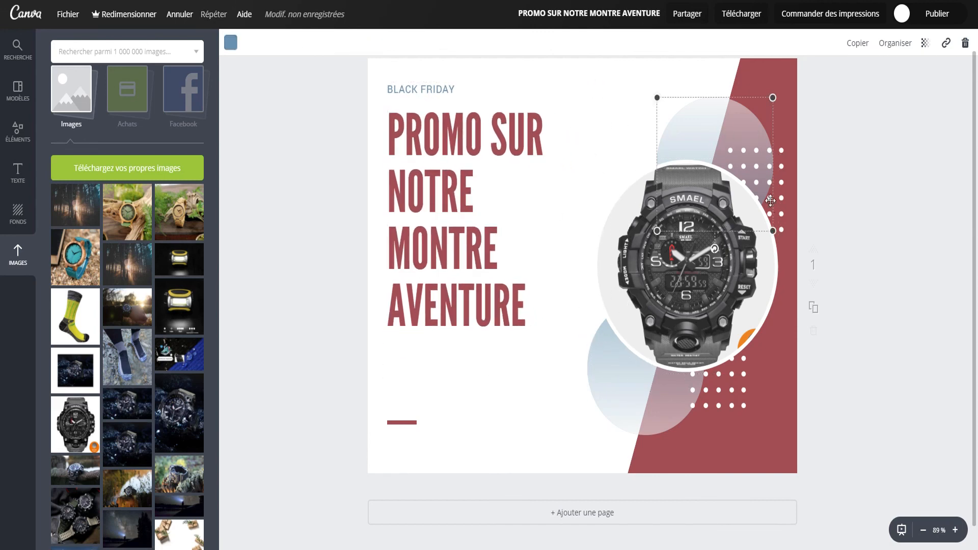
pyautogui.click(734, 380)
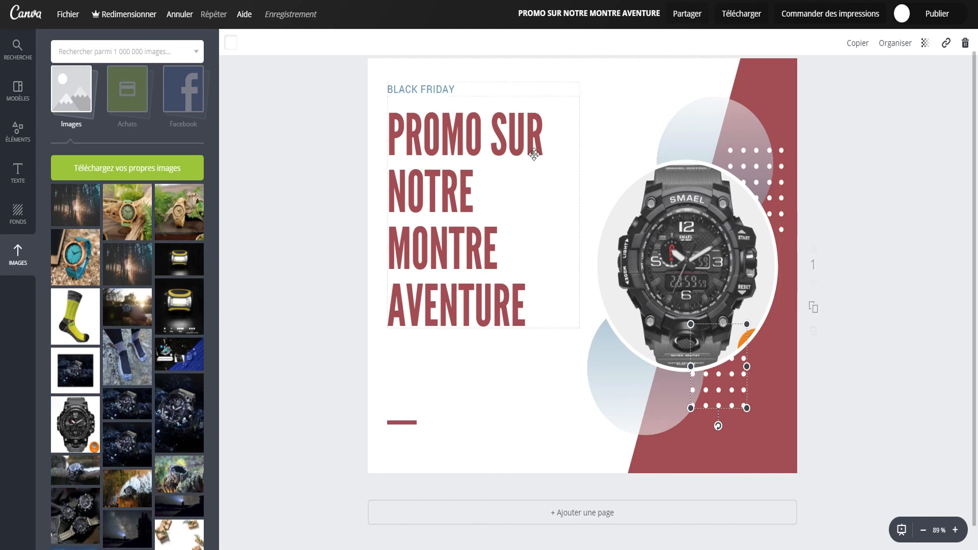
pyautogui.scroll(-1, 541, 232)
pyautogui.scroll(1, 489, 347)
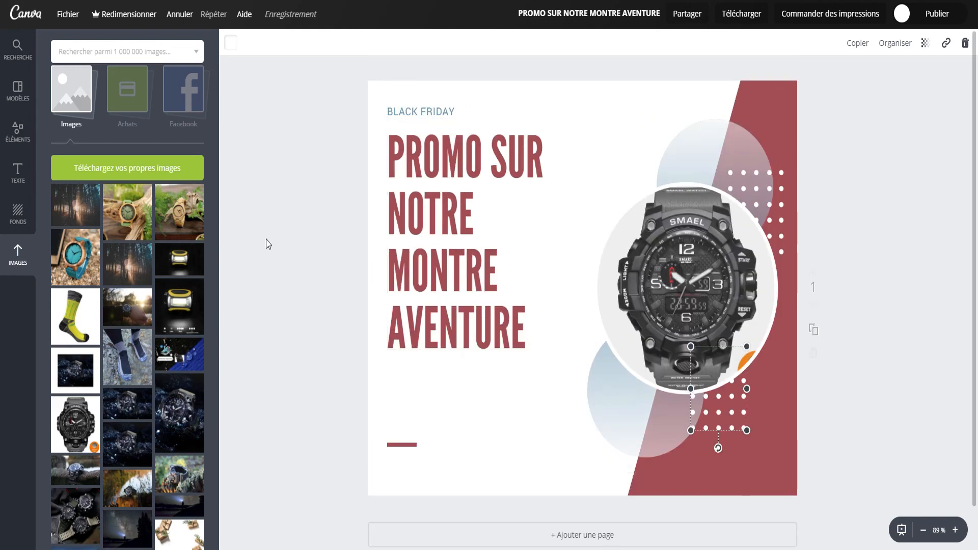